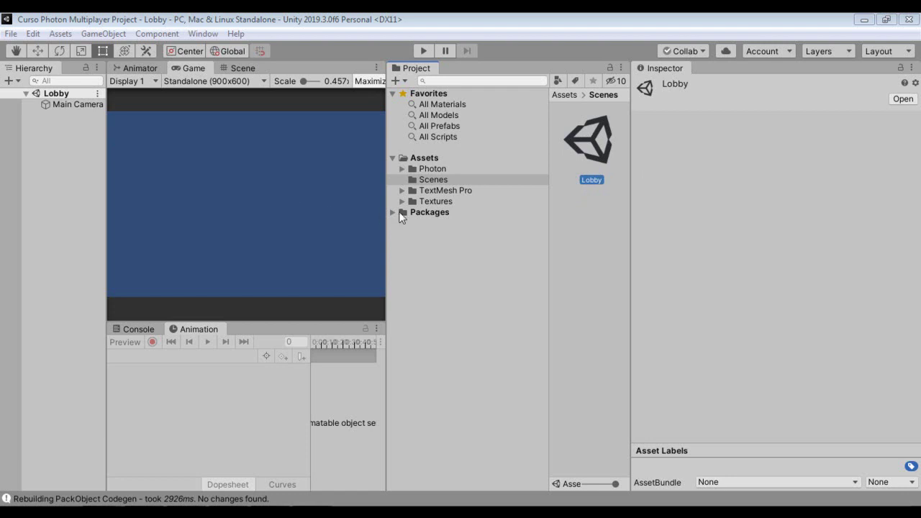
Step: Expand Assets > Textures and show the UI subfolder's sprites (background, game_banner, colored buttons)
left_click(438, 200)
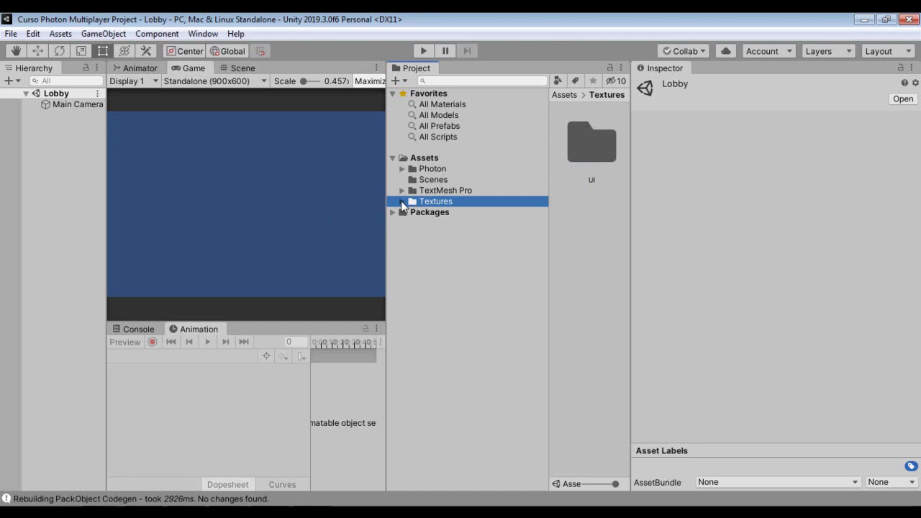
left_click(402, 202)
left_click(422, 211)
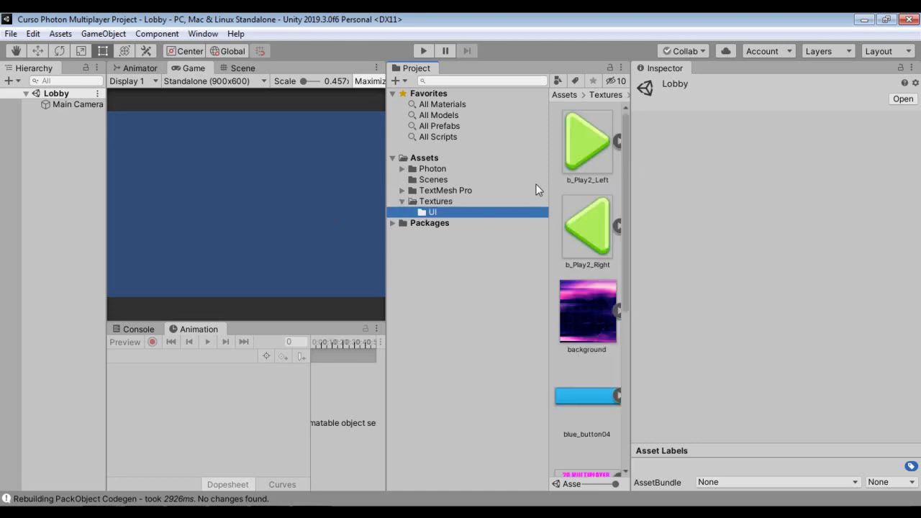
mouse_move(625, 161)
left_mouse_down()
mouse_move(622, 303)
mouse_move(631, 110)
left_mouse_up()
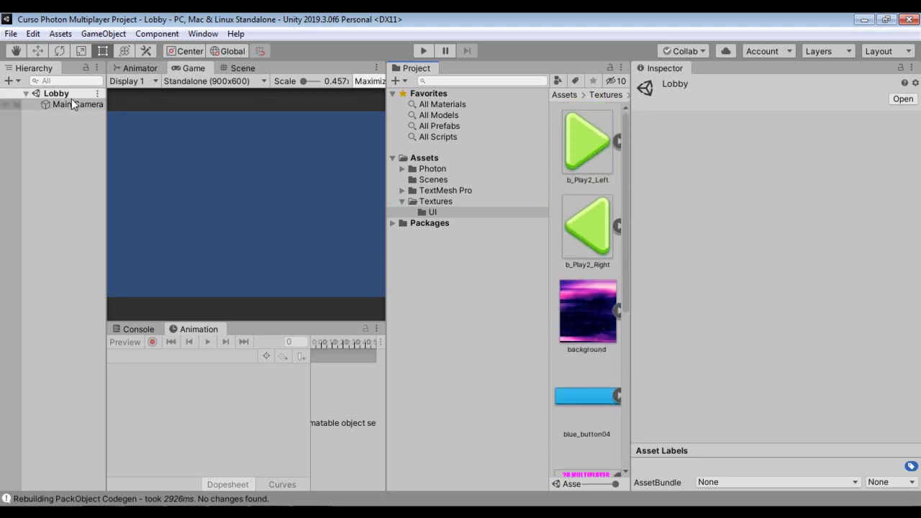
Step: Create a UI Canvas from the GameObject > UI menu
left_click(87, 37)
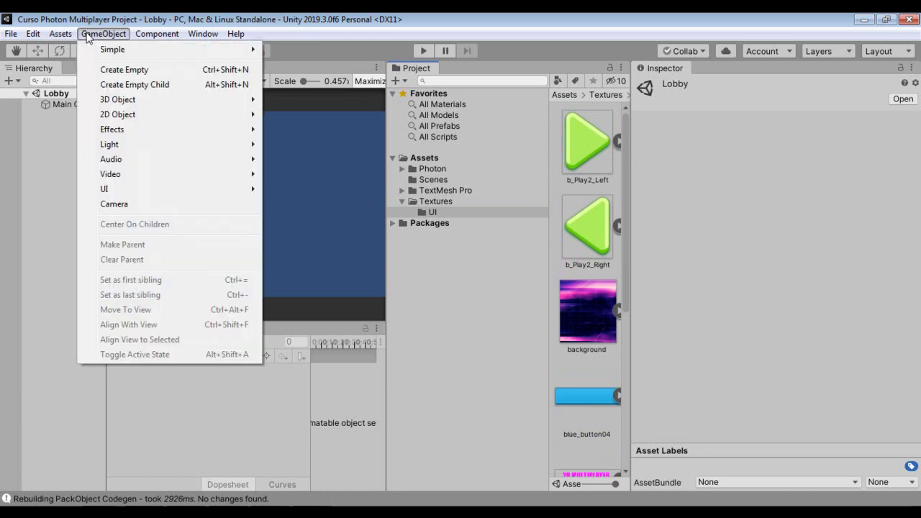
mouse_move(146, 191)
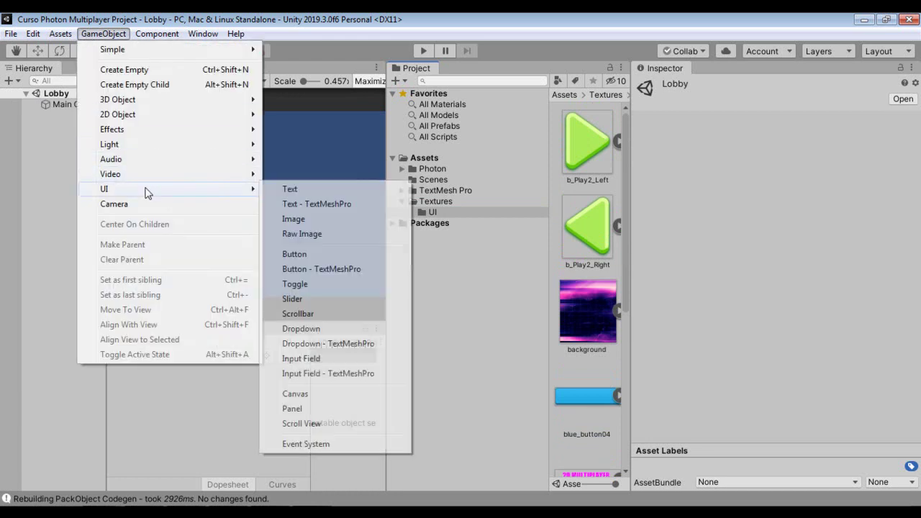
left_click(319, 398)
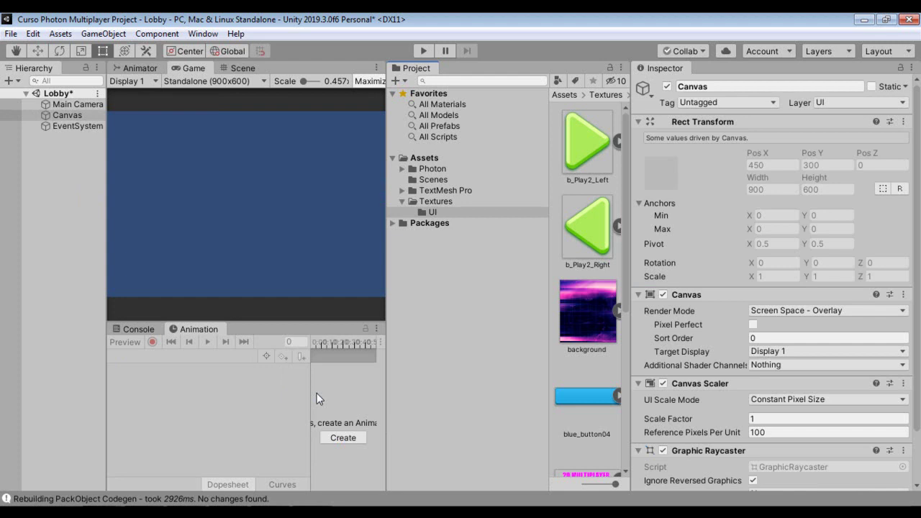
Step: Inspect the new Canvas and EventSystem objects' settings in the Inspector
left_click(68, 115)
left_click(64, 128)
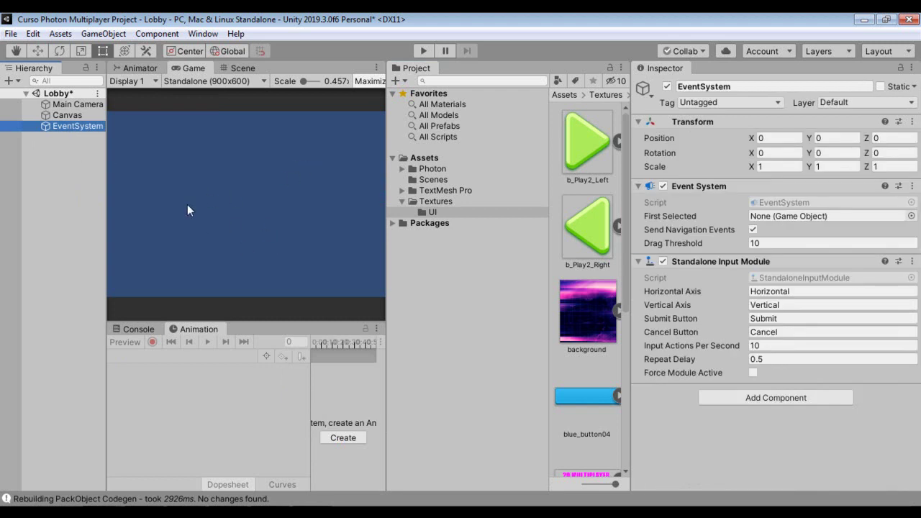
scroll(187, 206, "up", 2)
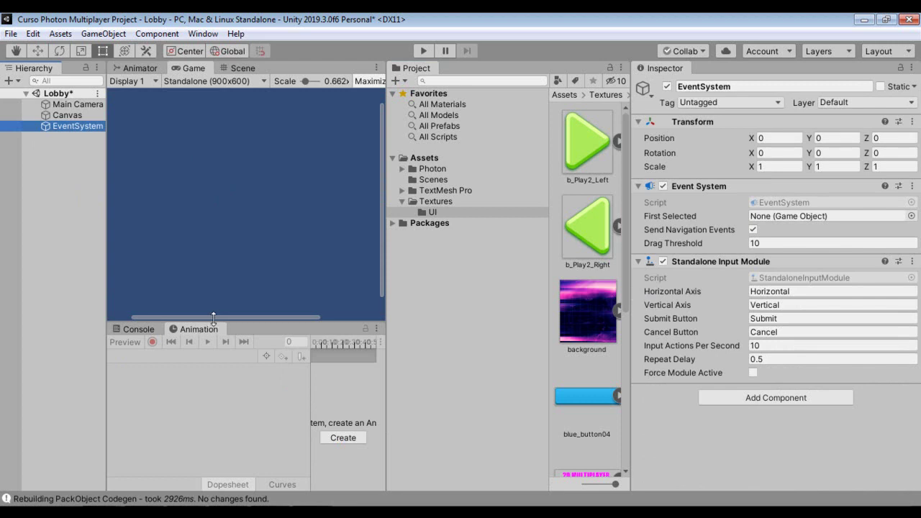
left_click_drag(208, 316, 130, 318)
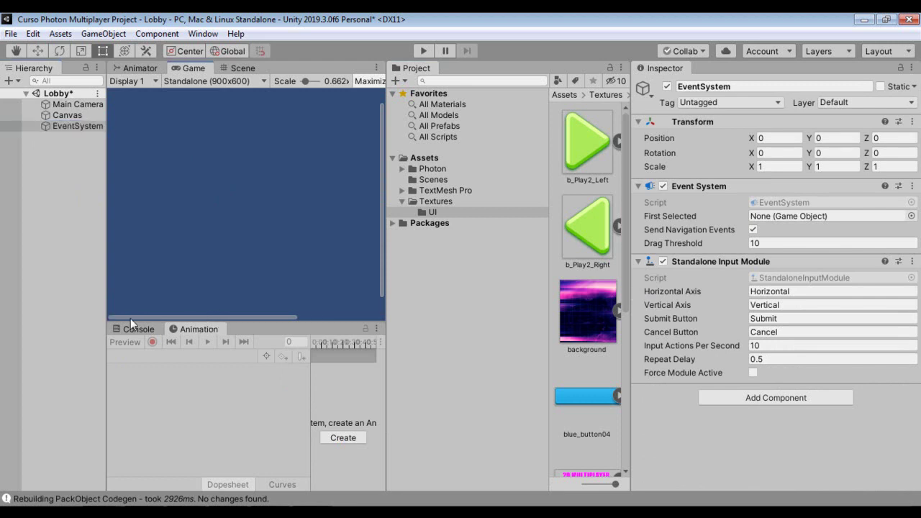
left_click(74, 113)
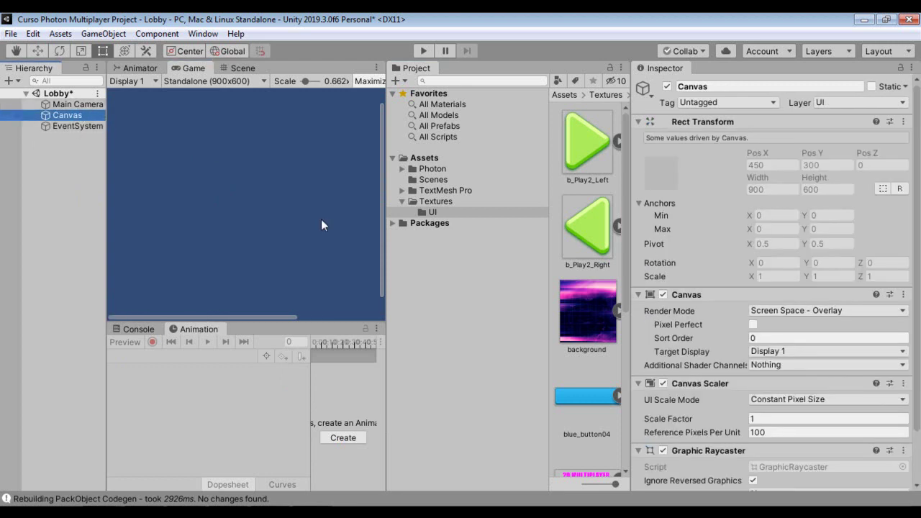
left_click_drag(919, 148, 919, 270)
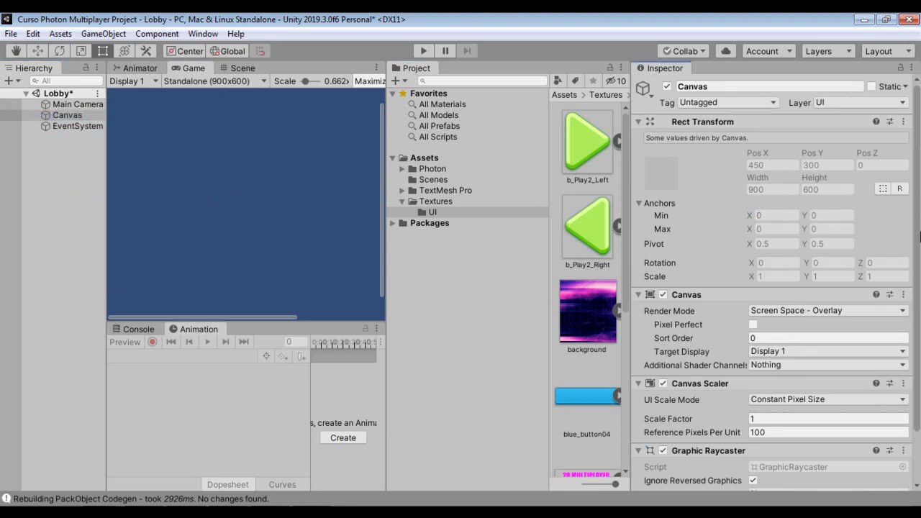
scroll(919, 115, "up", 2)
Step: Name the Canvas object 'LobbyCanvas' in the Inspector
left_click(789, 86)
type("LobbyCanvas")
key("Return")
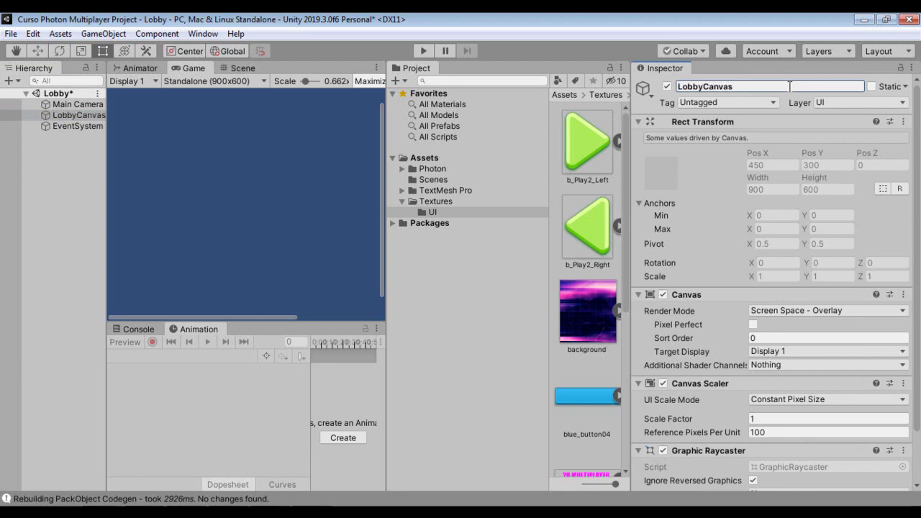
scroll(920, 309, "down", 2)
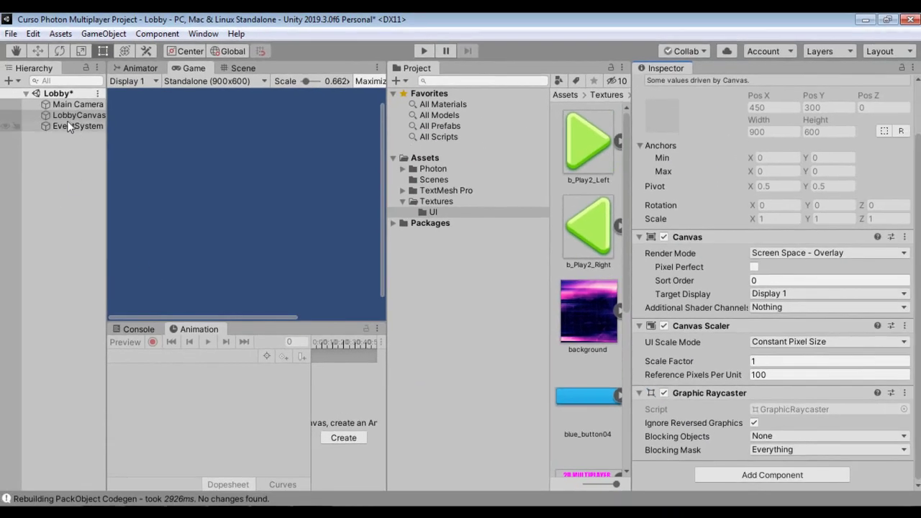
Step: Create a UI Panel as a child of LobbyCanvas and widen the game preview
left_click(62, 116)
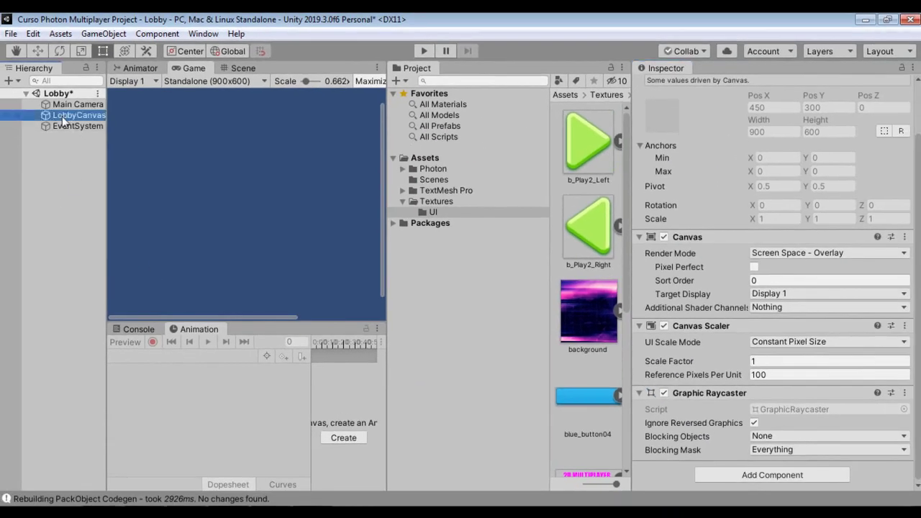
right_click(62, 116)
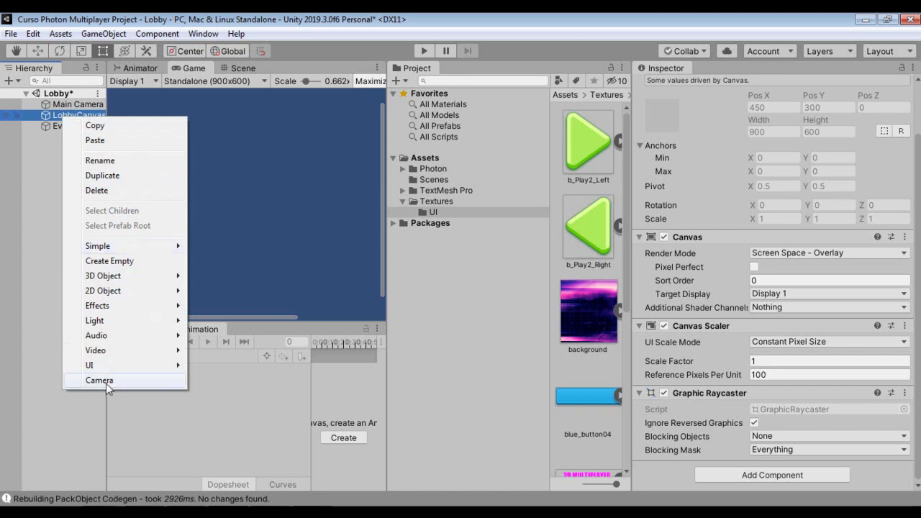
mouse_move(128, 365)
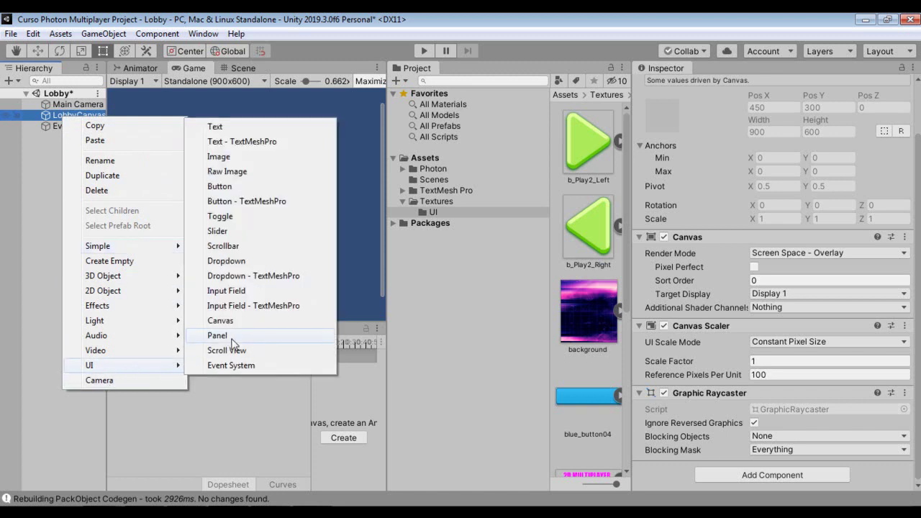
key("Escape")
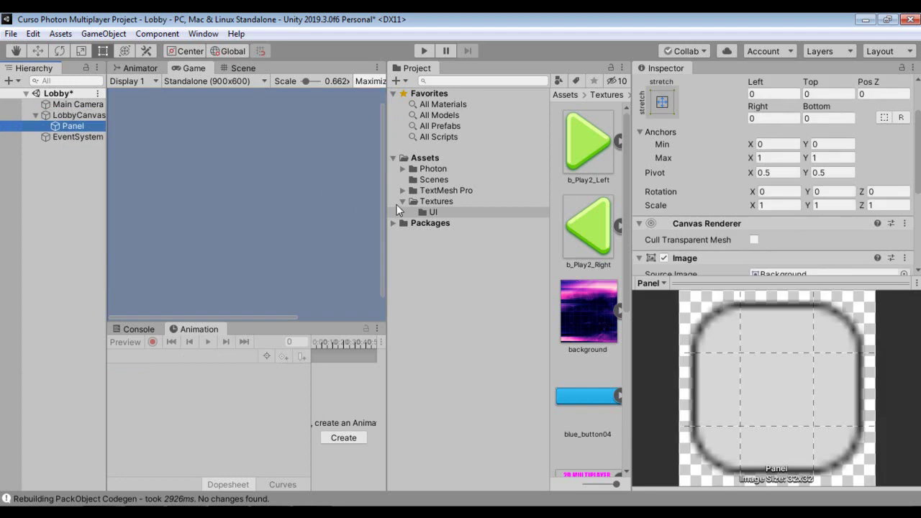
left_click_drag(388, 202, 431, 209)
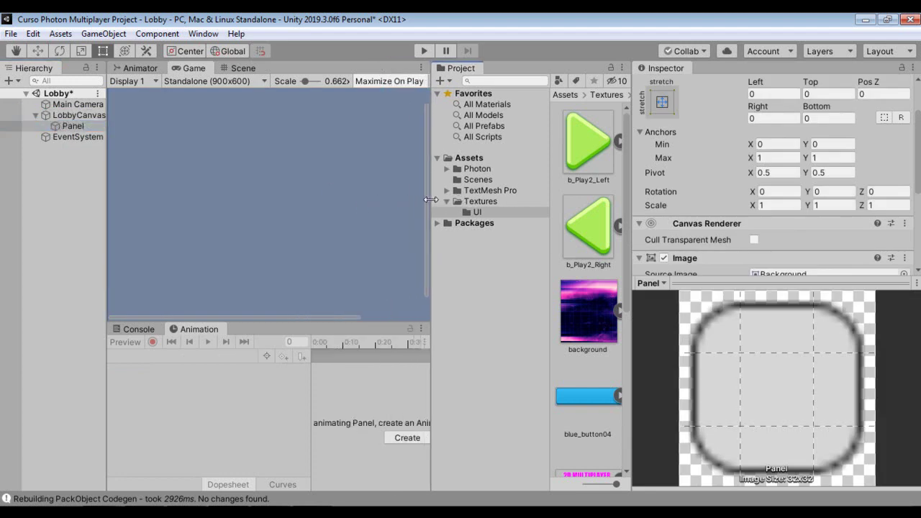
left_click_drag(918, 115, 918, 168)
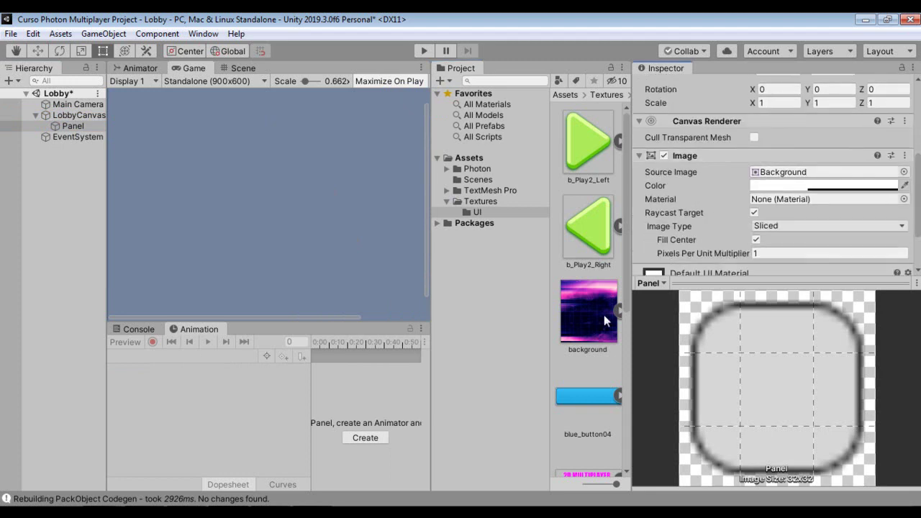
Step: Give the panel the purple background as Source Image with colour alpha 255
left_click_drag(579, 333, 804, 176)
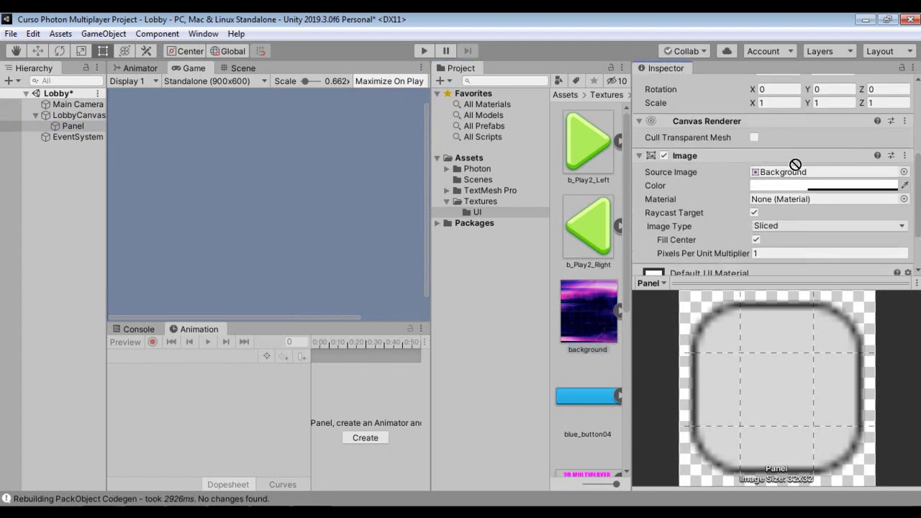
left_click_drag(803, 172, 803, 172)
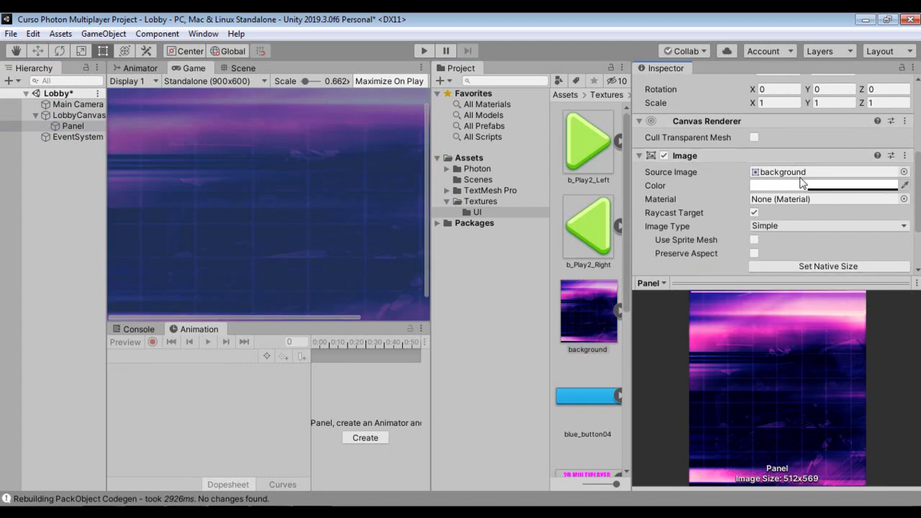
left_click(812, 188)
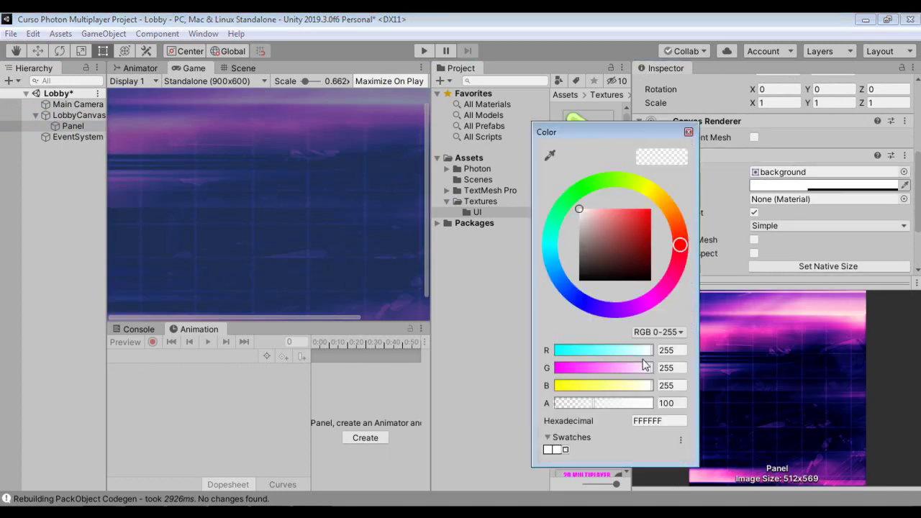
left_click_drag(593, 405, 633, 407)
type("255")
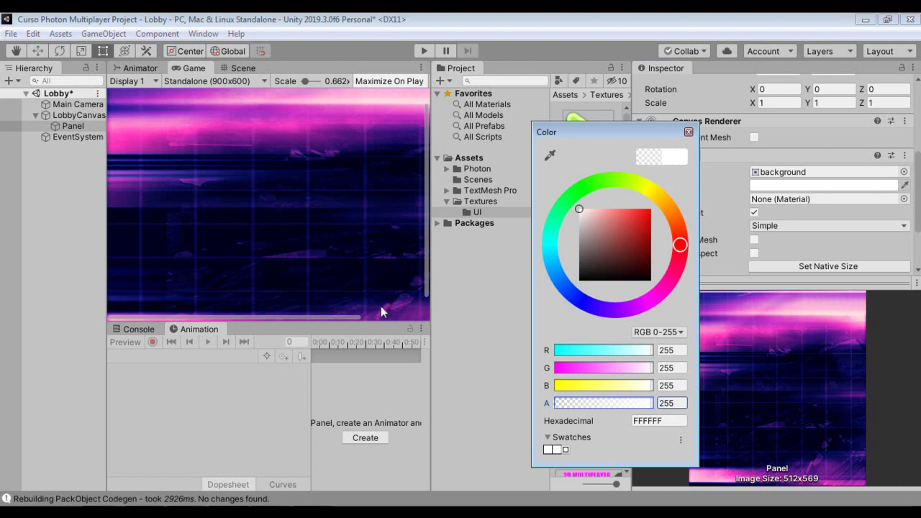
left_click(688, 132)
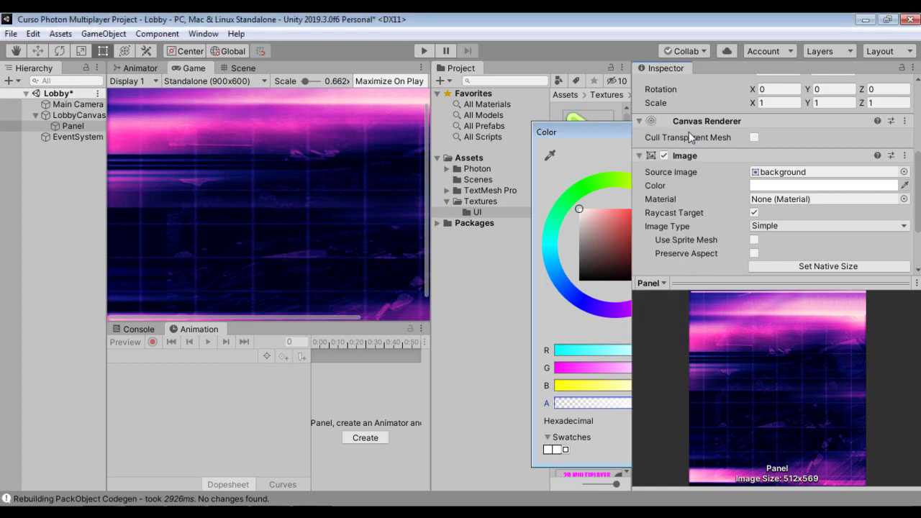
Step: Add a UI Image as a child of the Panel
right_click(76, 125)
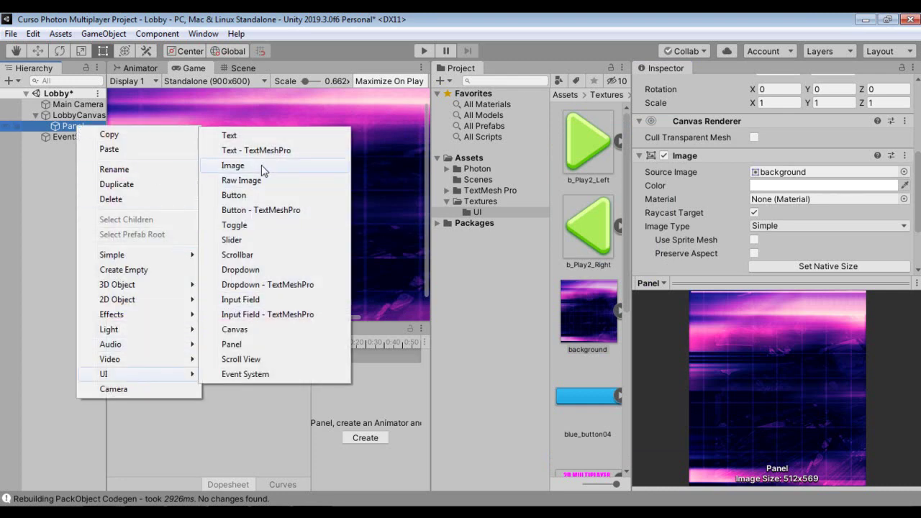
left_click(261, 165)
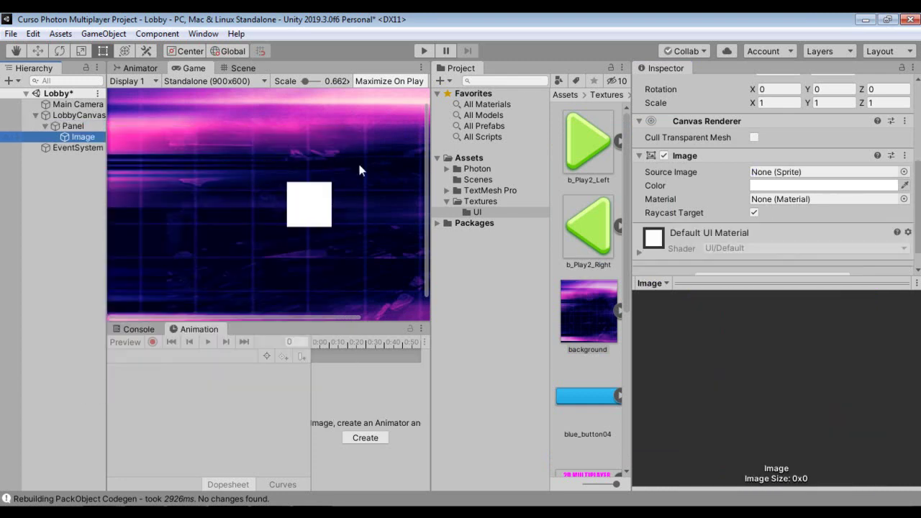
scroll(774, 173, "up", 3)
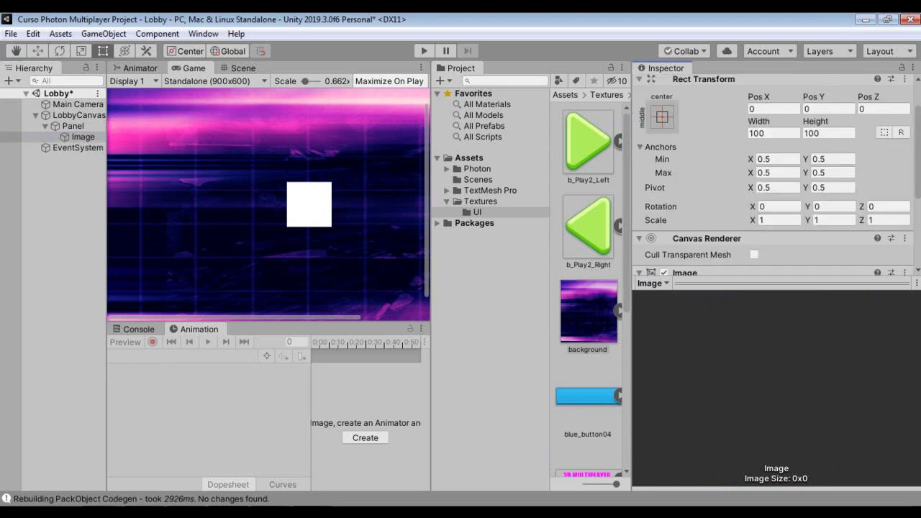
scroll(662, 164, "up", 2)
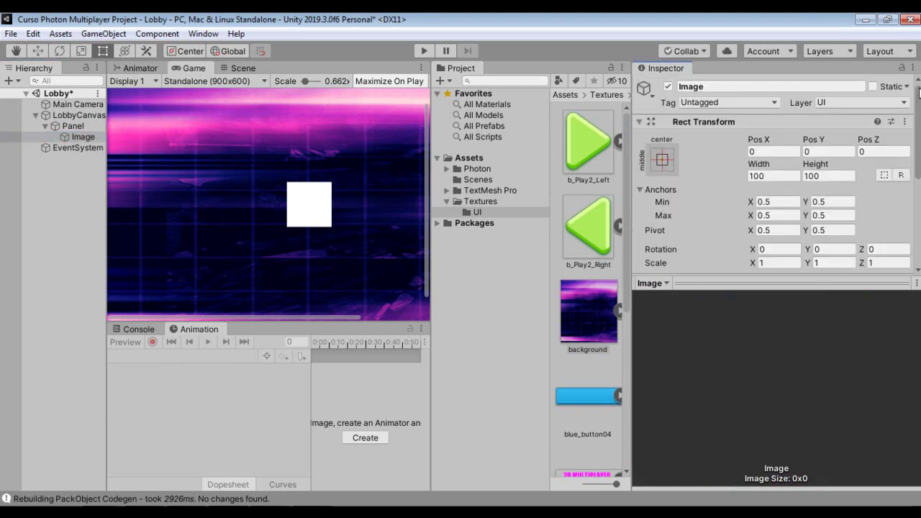
Step: Anchor the Image top-centre with pivot and position, and size it 200 by 200
left_click(656, 161)
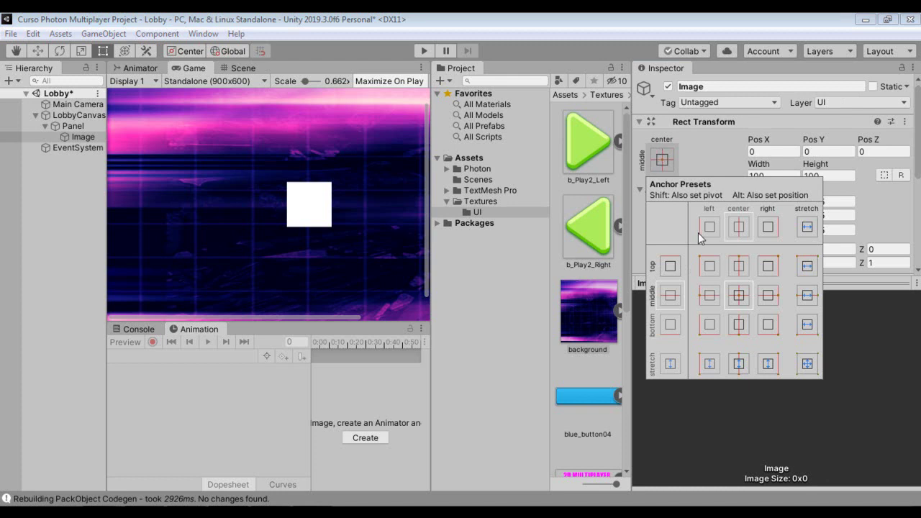
key("shift+alt")
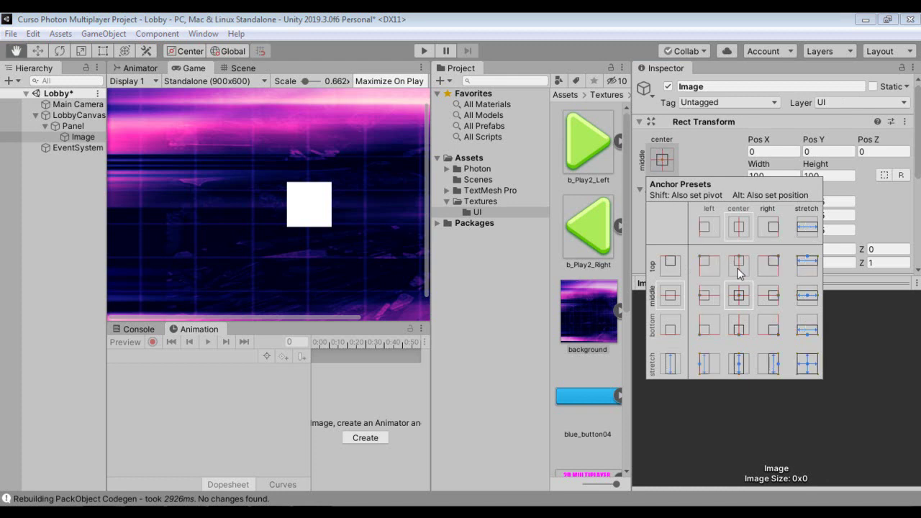
left_click(738, 267, "alt+shift")
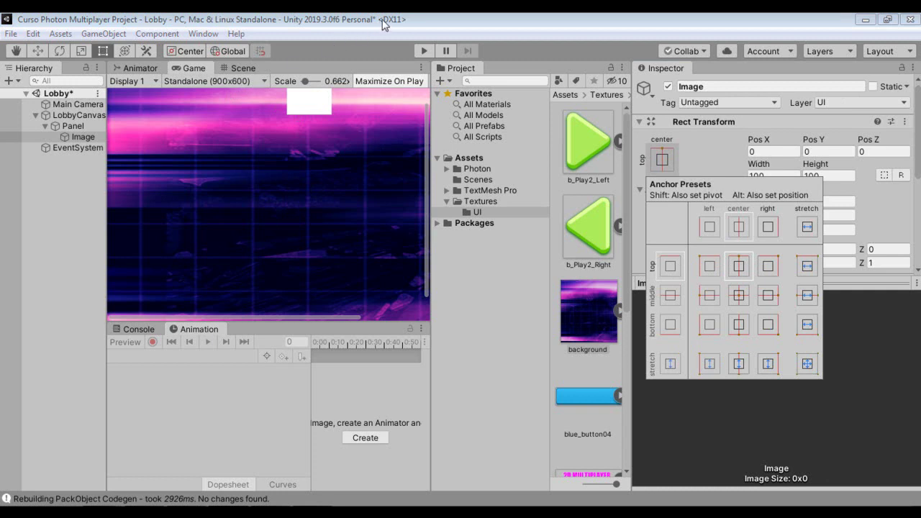
left_click(422, 24)
left_click(786, 174)
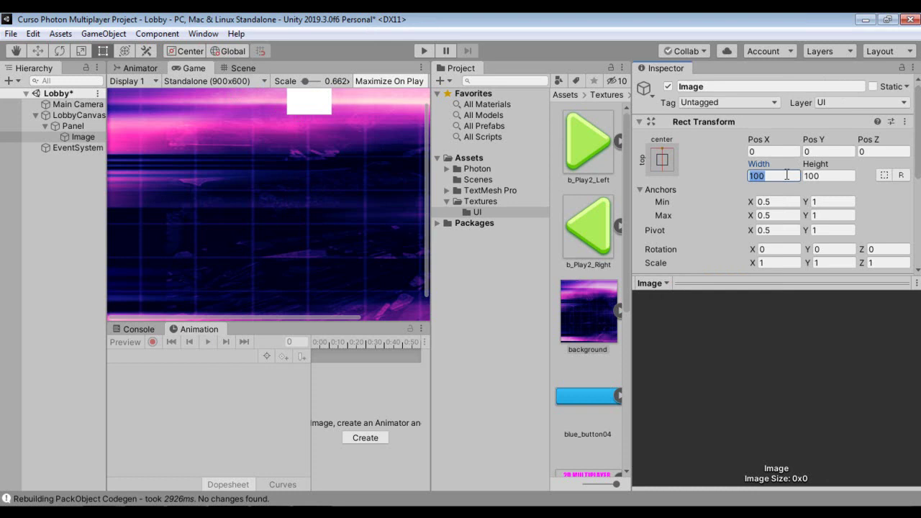
type("20")
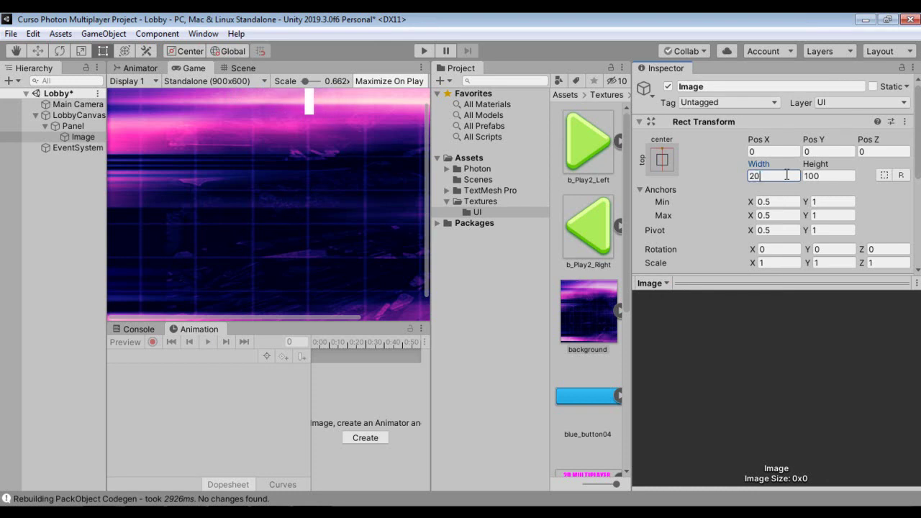
type("0")
left_click(825, 180)
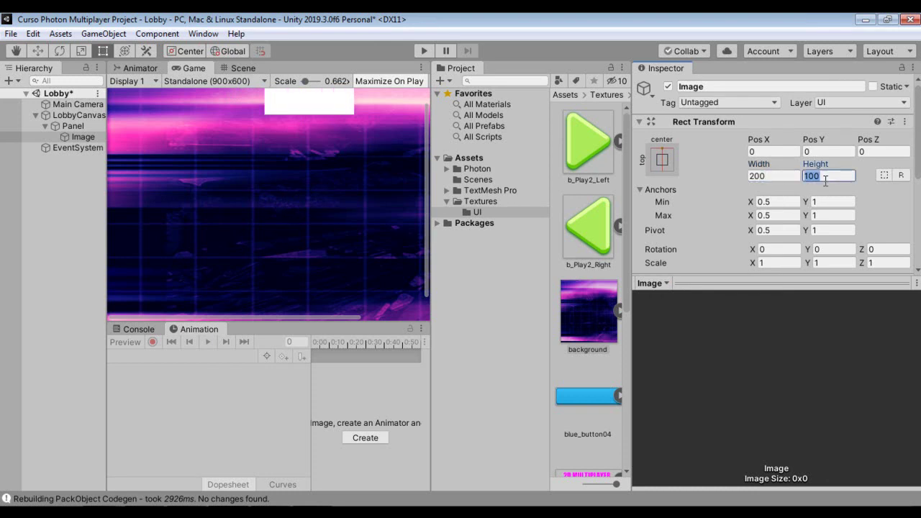
type("200")
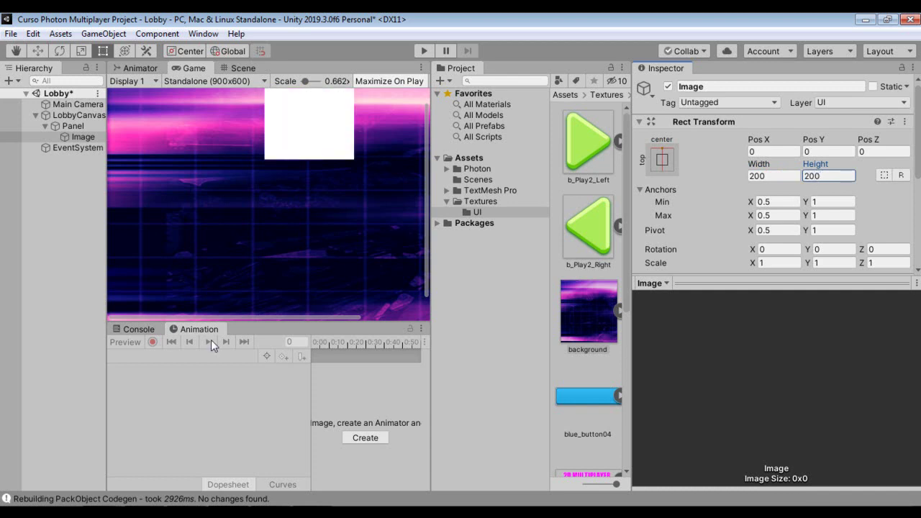
left_click(420, 68)
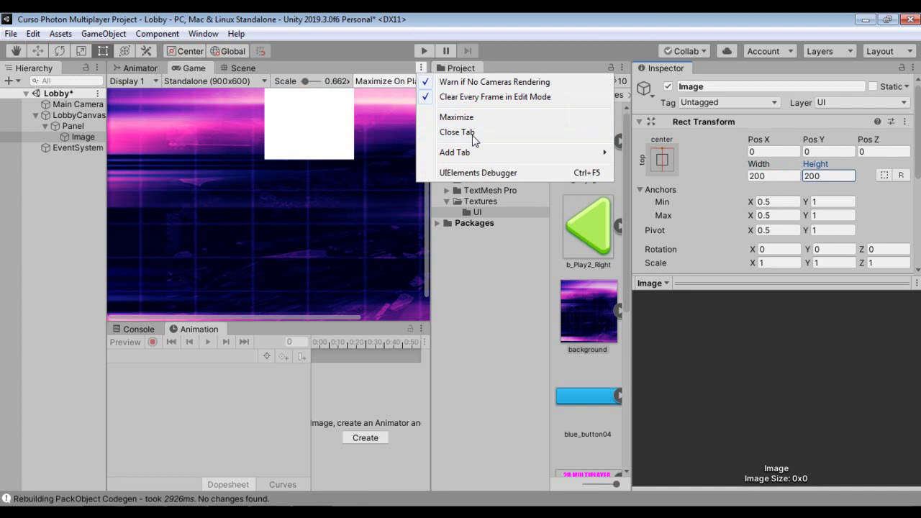
Step: Close the Game view, commit height 200, and frame the Image in the Scene view
left_click(472, 133)
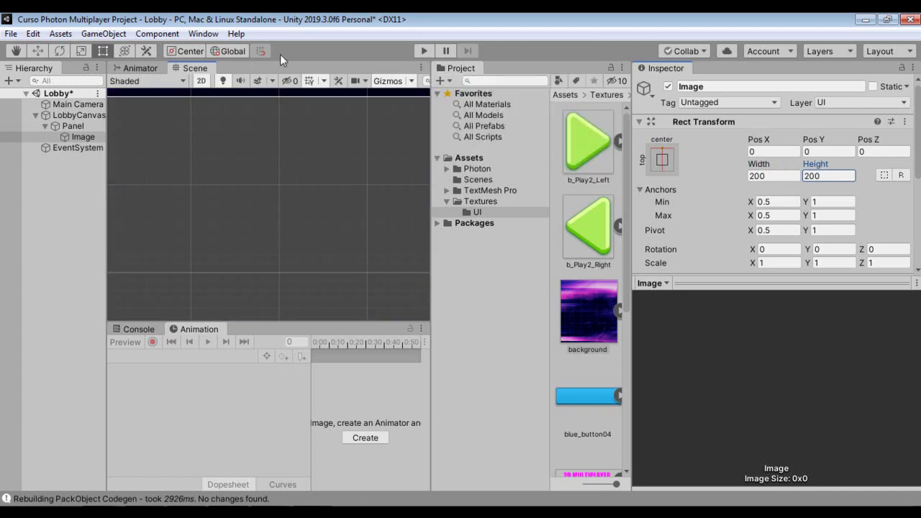
left_click(82, 135)
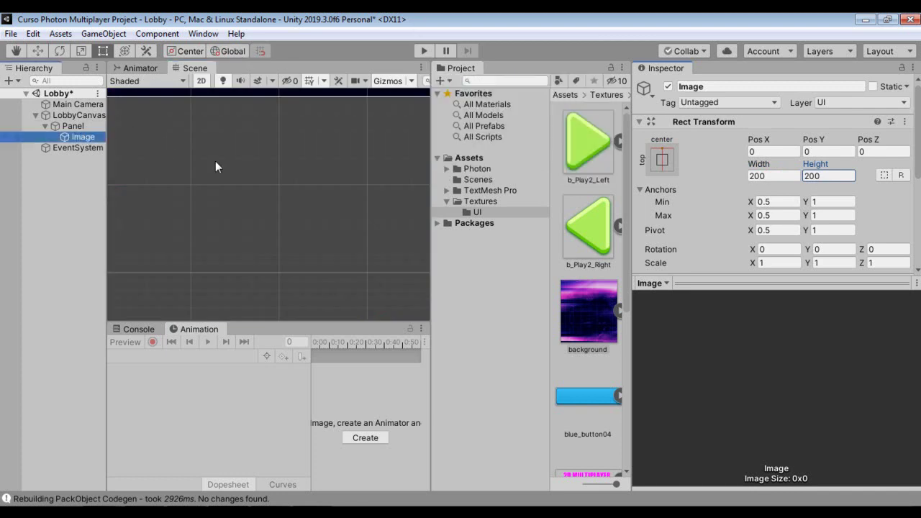
key("f")
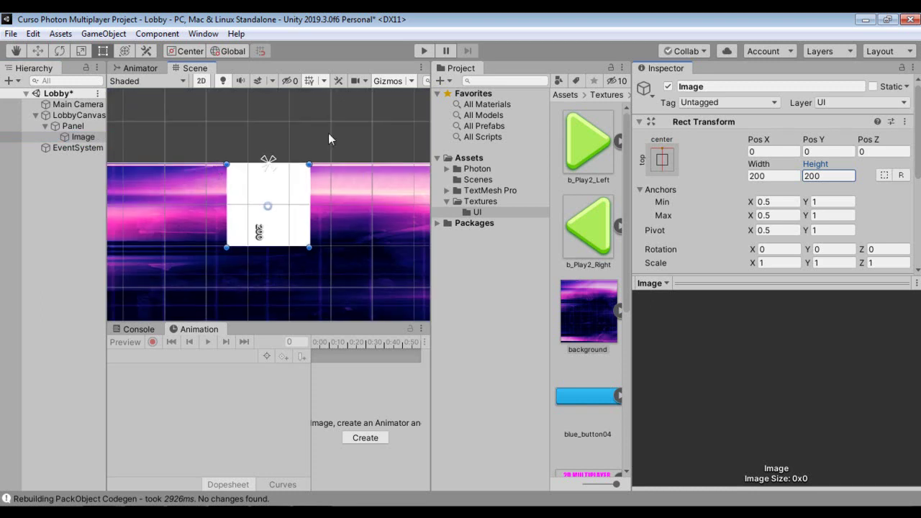
scroll(254, 201, "down", 2)
scroll(254, 202, "down", 1)
scroll(254, 202, "down", 2)
key("Return")
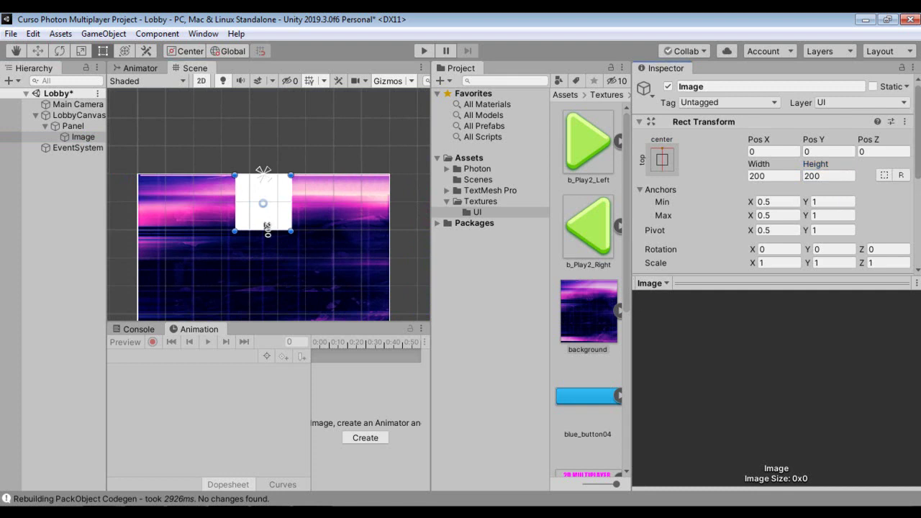
scroll(774, 187, "down", 4)
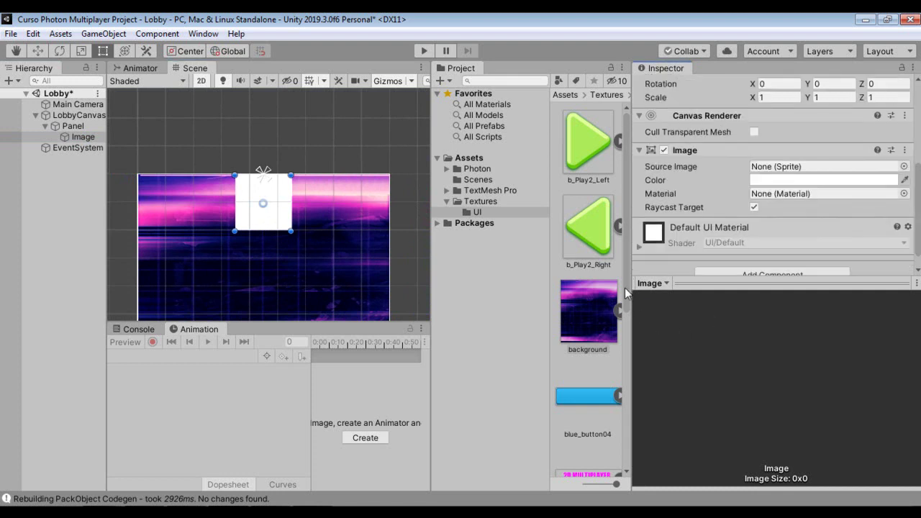
Step: Set the Image's Source Image to game_banner and its width to 400
left_click(625, 288)
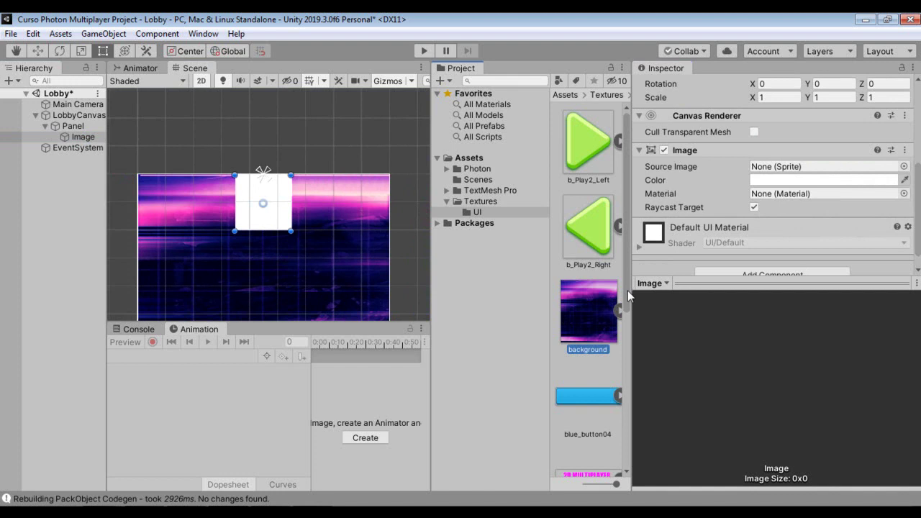
left_click_drag(627, 295, 628, 342)
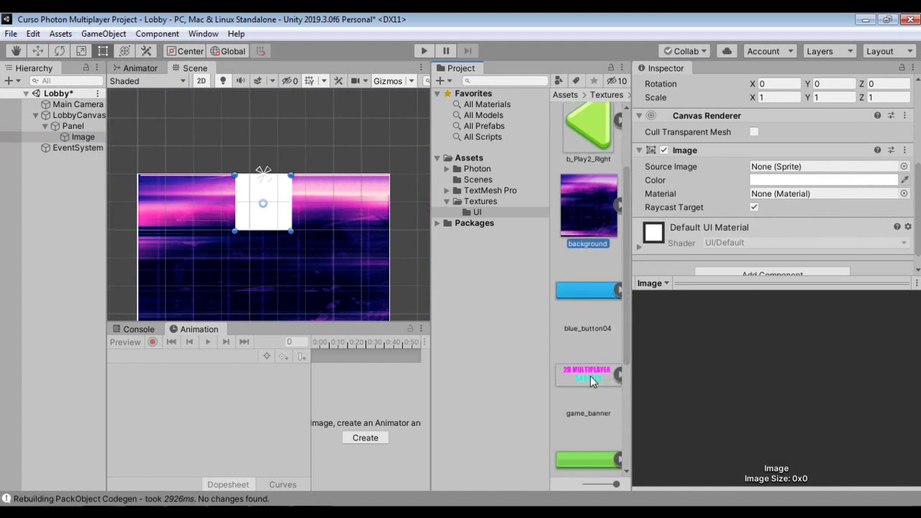
left_click(590, 378)
left_click_drag(751, 190, 778, 170)
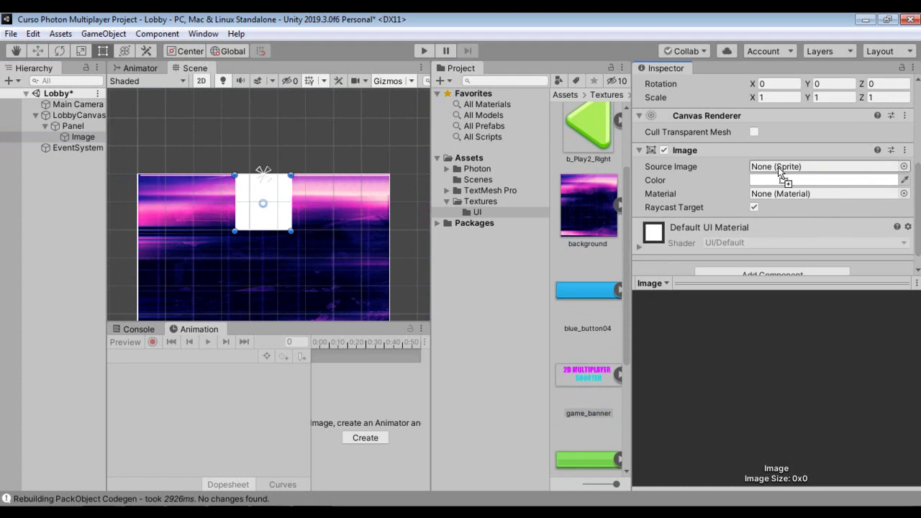
left_click_drag(779, 170, 779, 171)
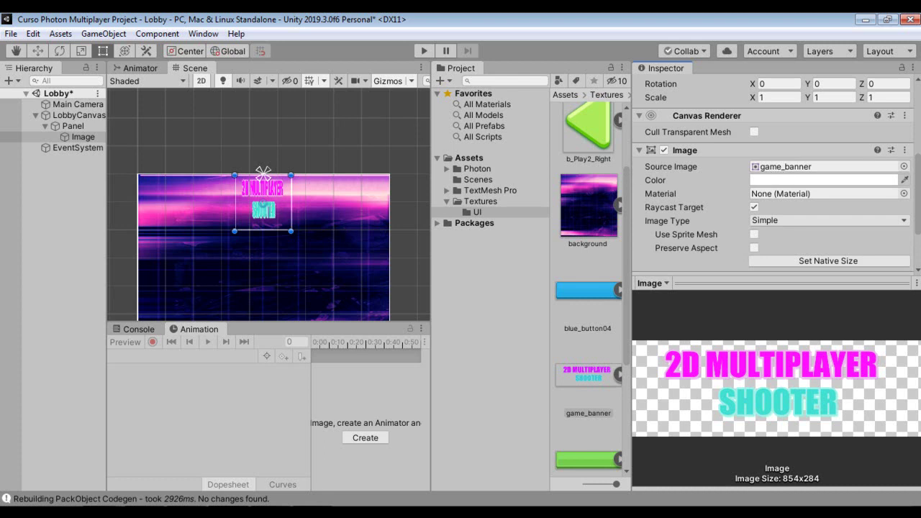
scroll(778, 172, "up", 5)
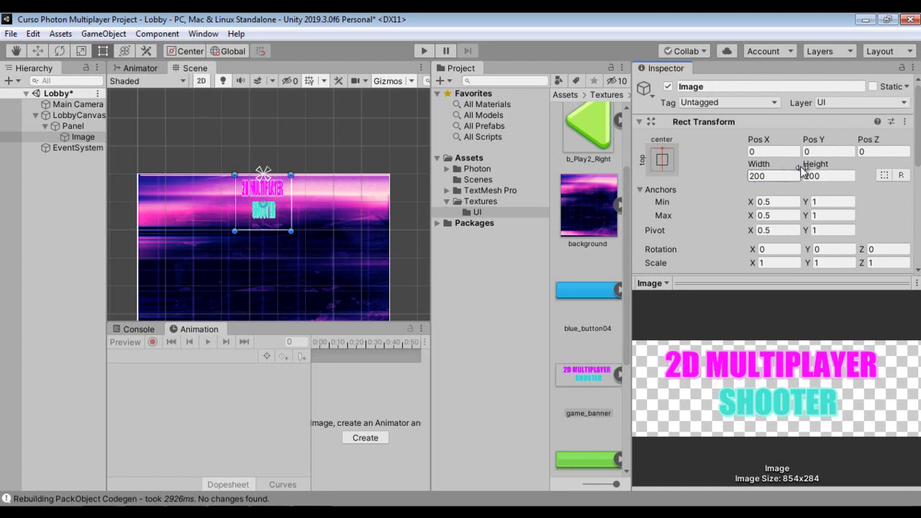
left_click(788, 172)
type("400")
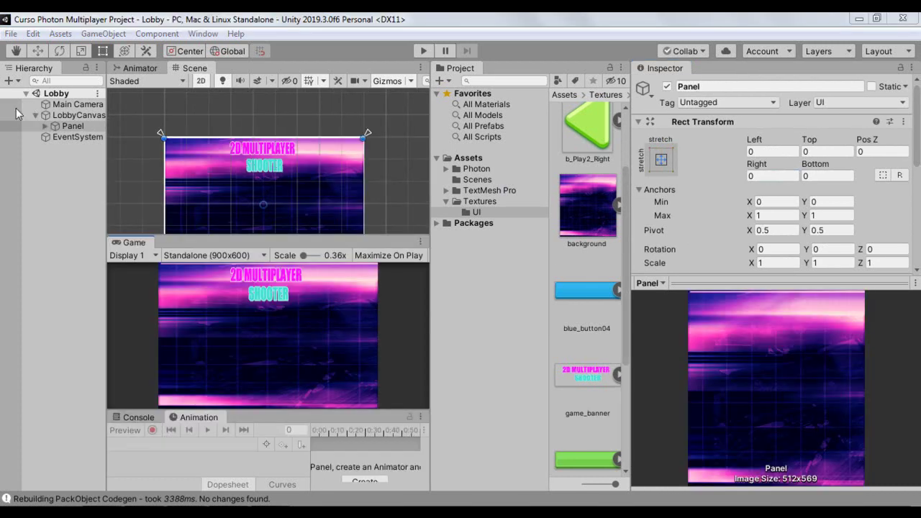
Step: Add an Input Field under the Panel and move it up to Pos Y 59
left_click(43, 128)
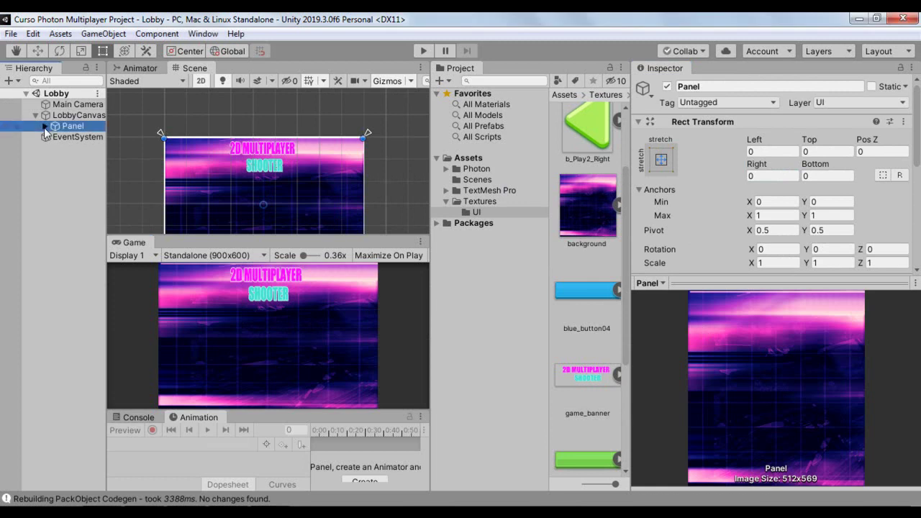
left_click(44, 128)
right_click(65, 130)
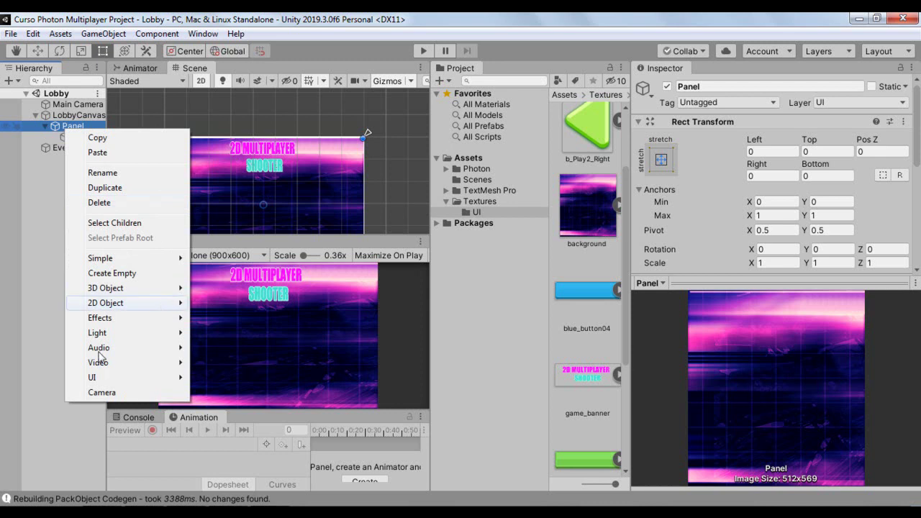
mouse_move(110, 380)
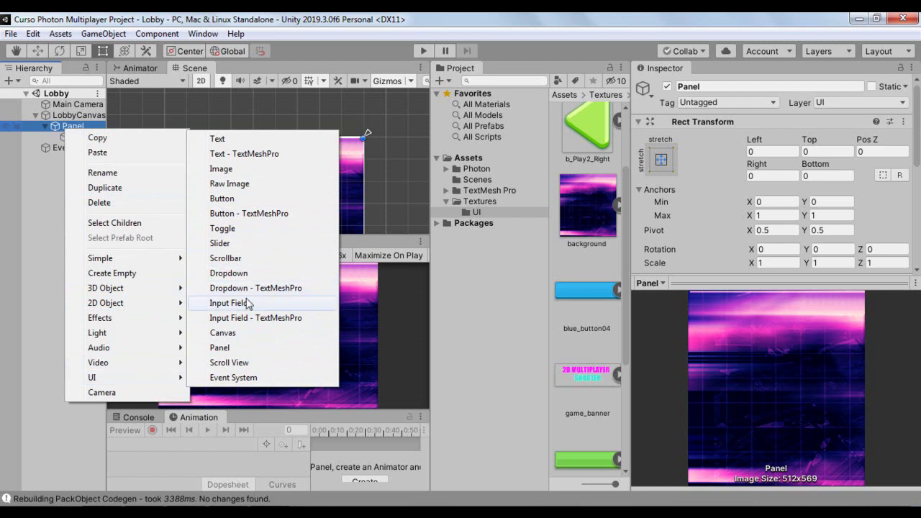
key("Escape")
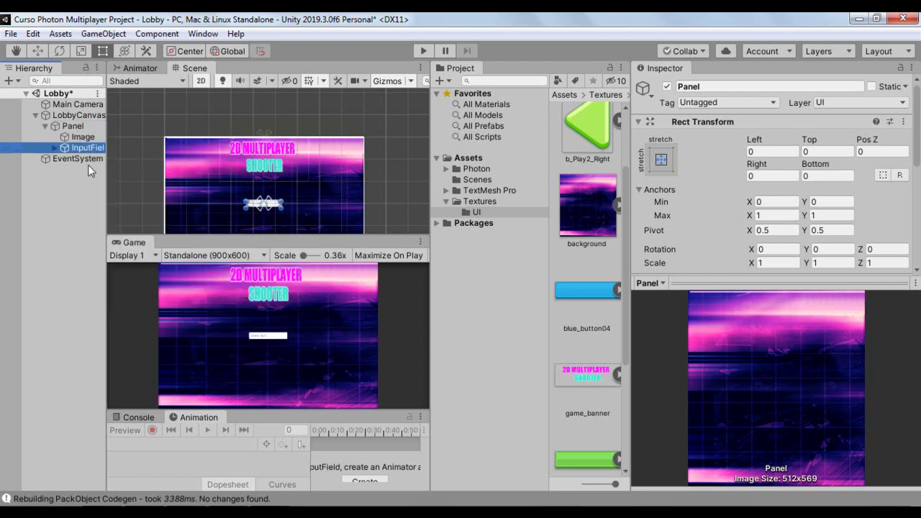
left_click(37, 51)
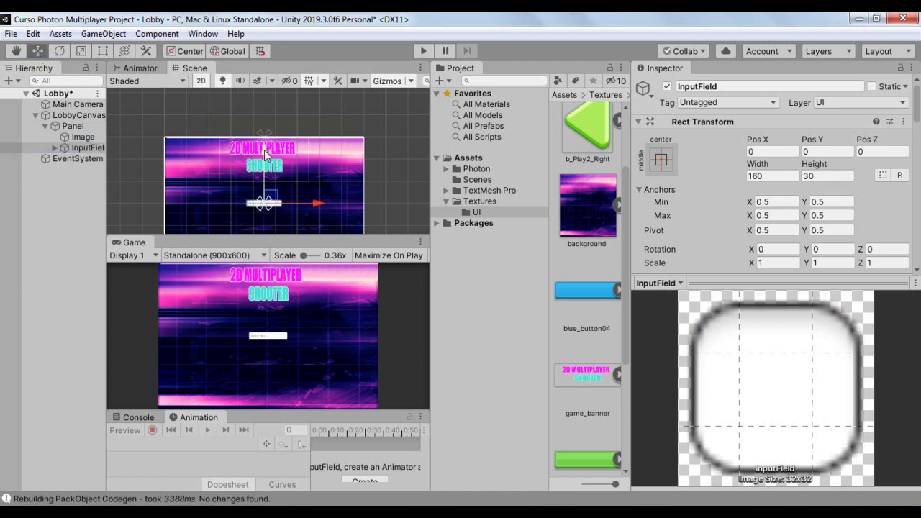
left_click_drag(265, 153, 262, 139)
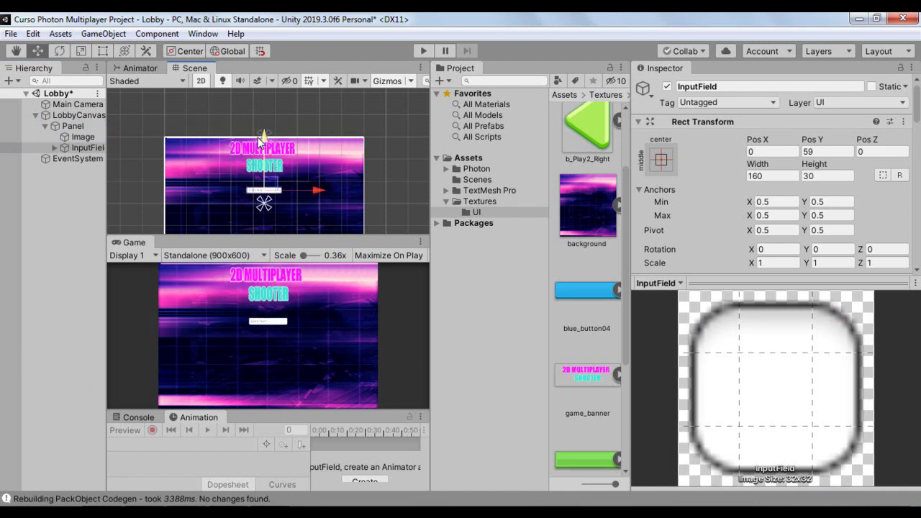
Step: Add a UI Button as a child of the lobby Panel
left_click(74, 128)
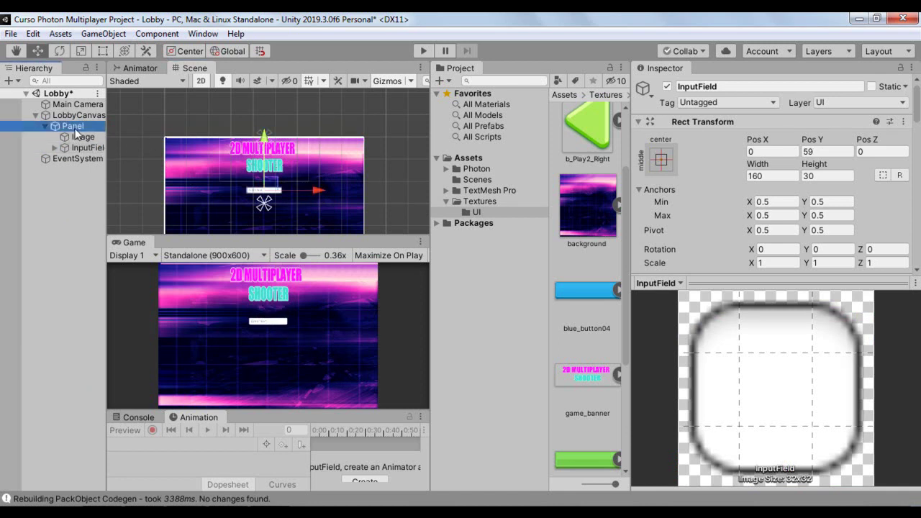
right_click(75, 129)
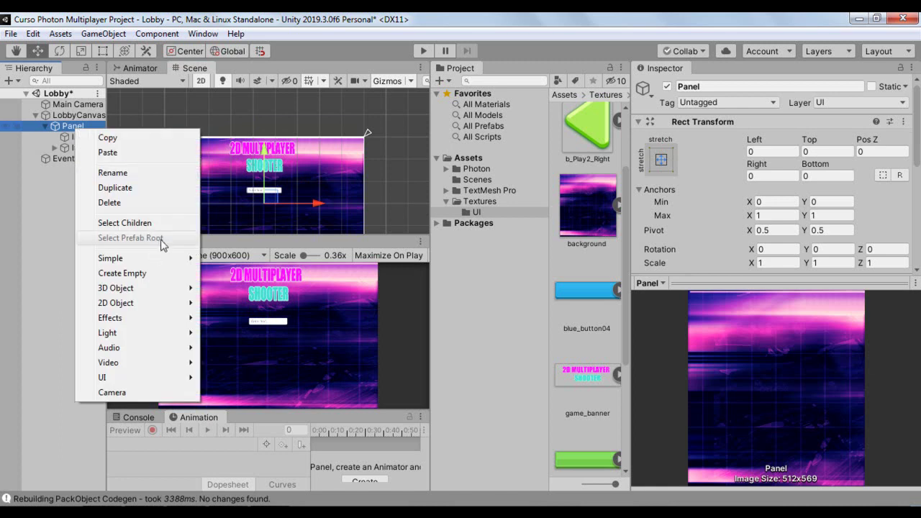
mouse_move(144, 305)
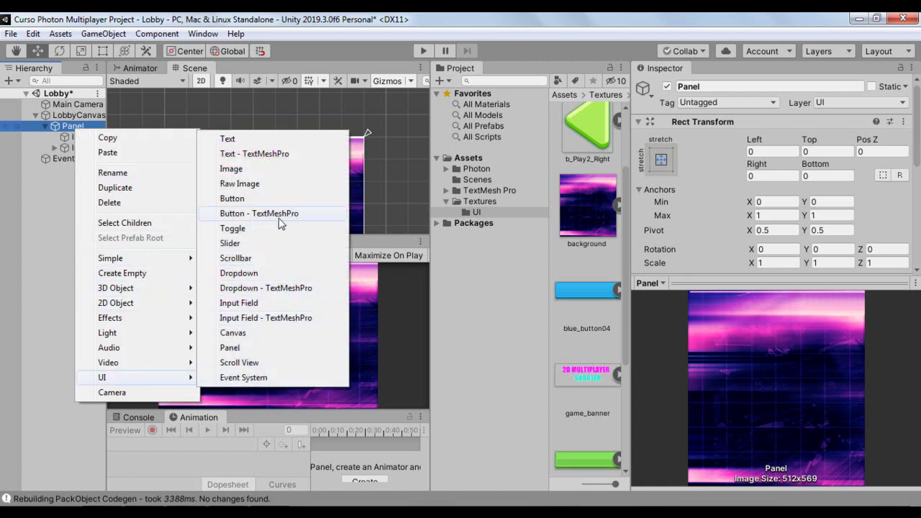
left_click(242, 200)
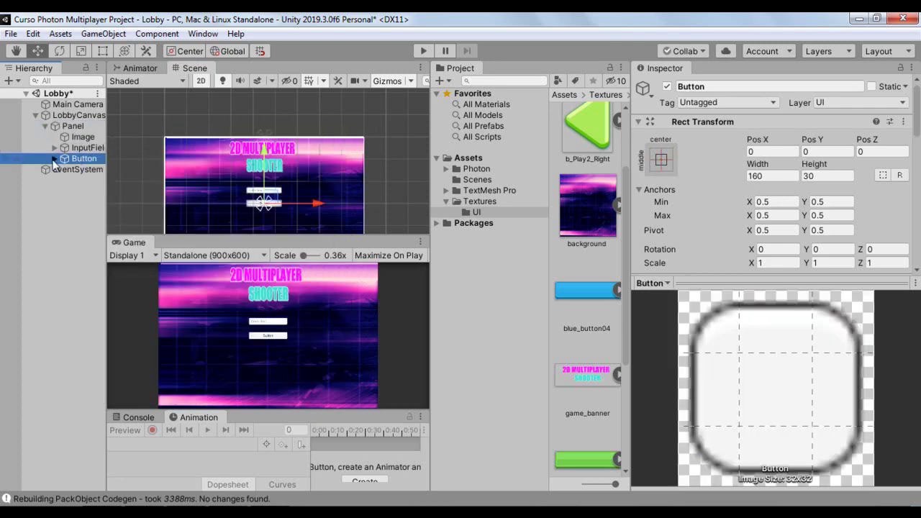
Step: Frame the button's Text child in the Scene view, then reselect the Button
left_click(54, 159)
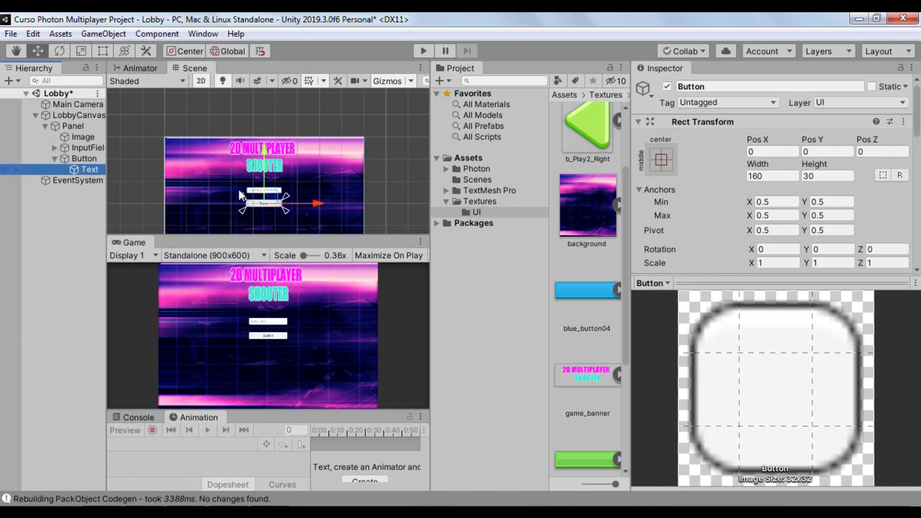
left_click(238, 189)
scroll(238, 190, "up", 1)
key("f")
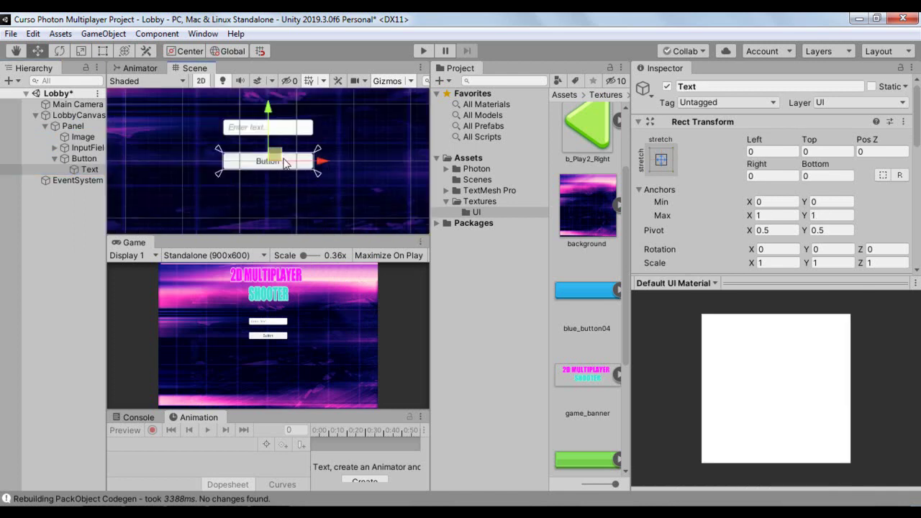
left_click(84, 162)
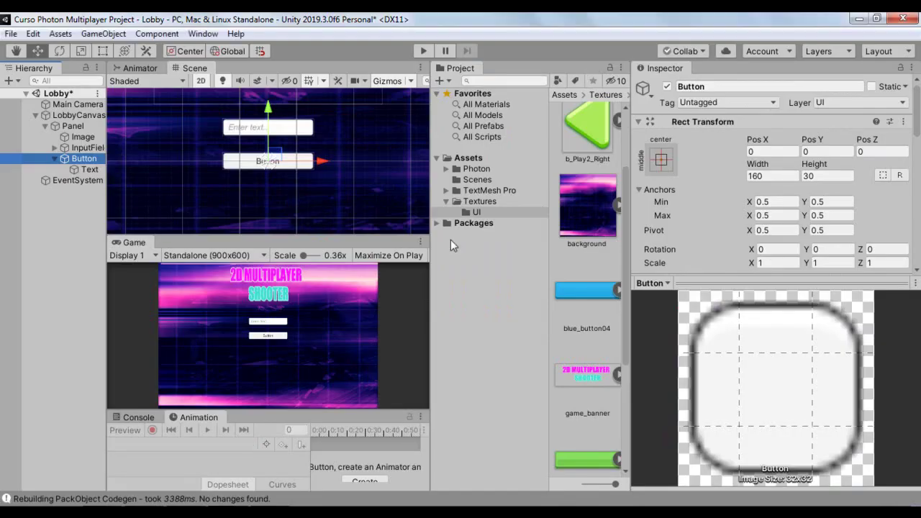
Step: Set the Button Image's Source Image to the yellow_button00 sprite
left_click(918, 131)
left_click_drag(918, 131, 920, 215)
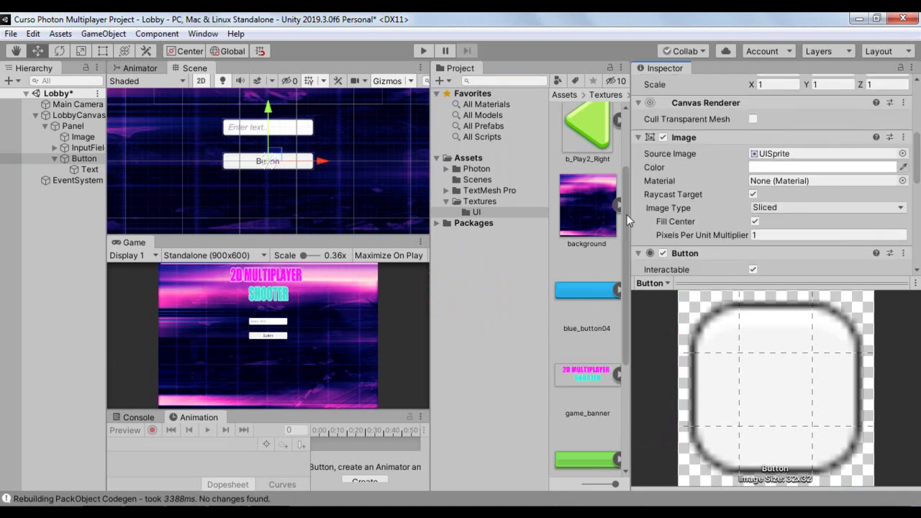
left_click(626, 394)
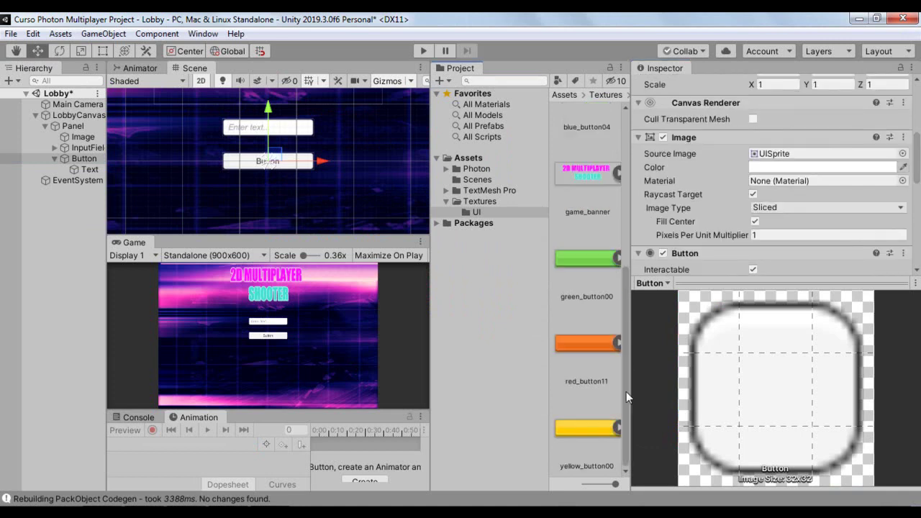
left_click_drag(584, 427, 789, 155)
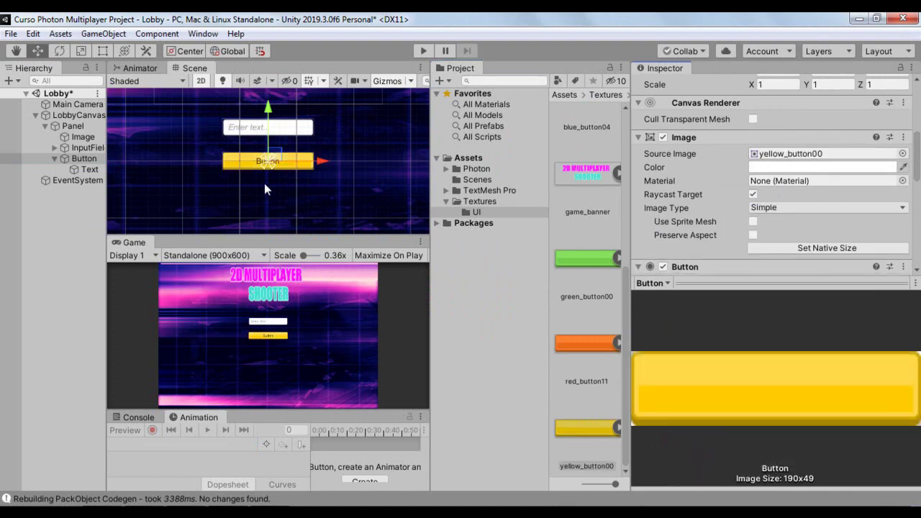
Step: Replace the yellow button's Text child label with 'Create room'
left_click(85, 168)
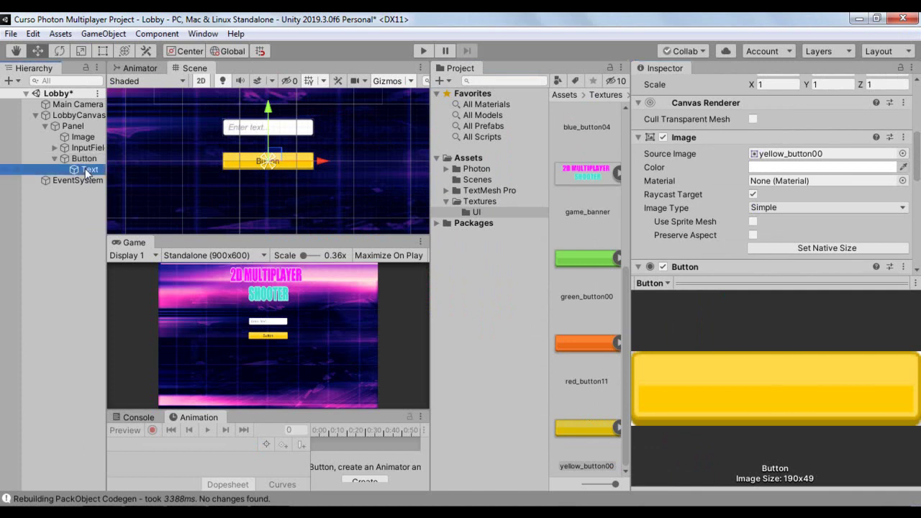
left_click(772, 177)
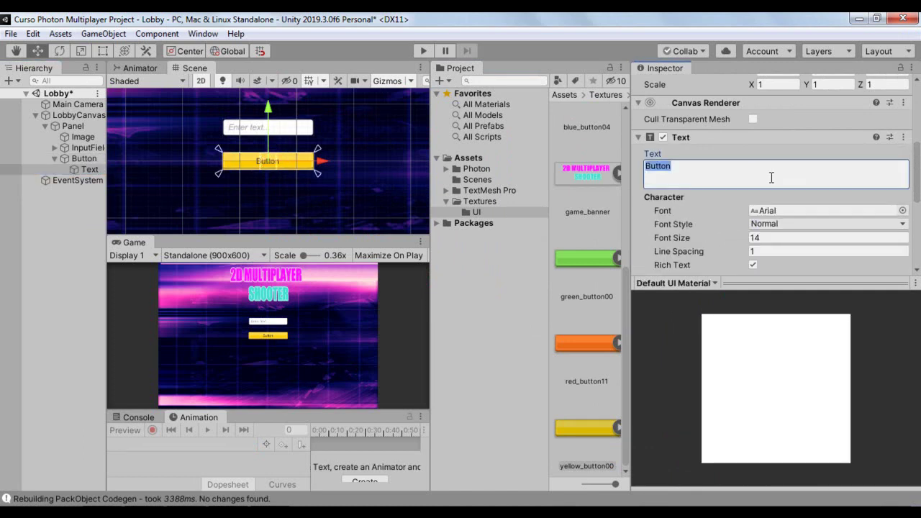
type("Cr")
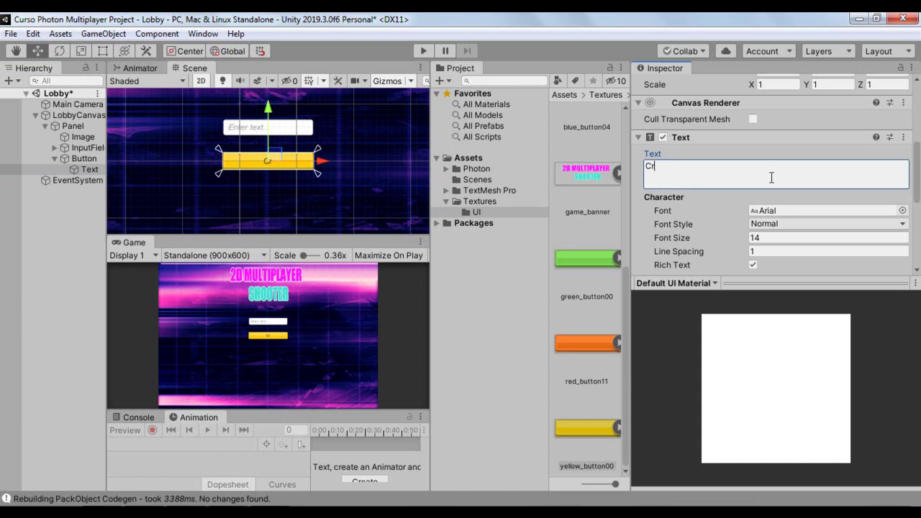
type("eat")
type("e room")
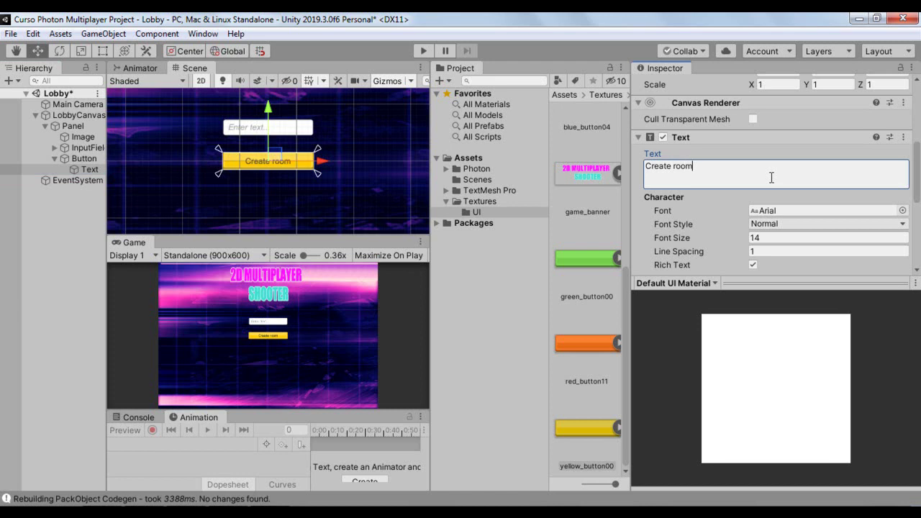
left_click(84, 159)
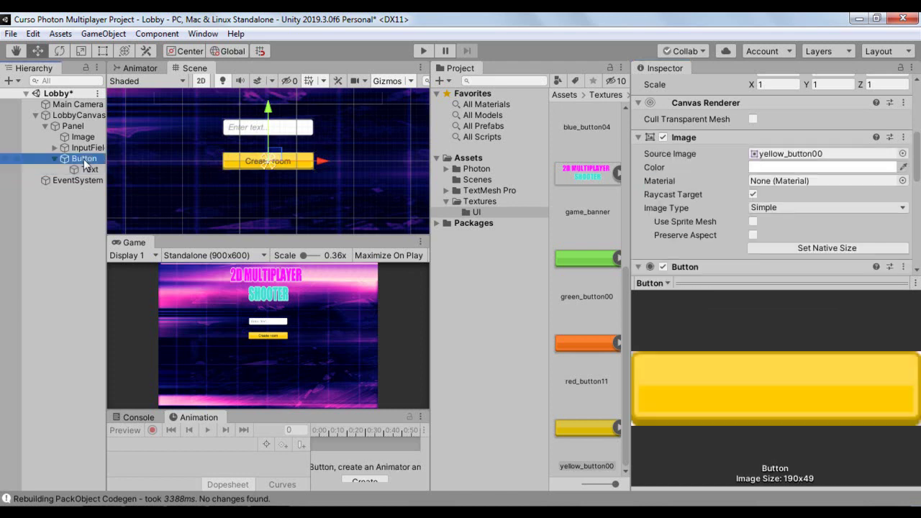
Step: Duplicate the Create room button and give the copy the blue_button04 source image
key("ctrl+d")
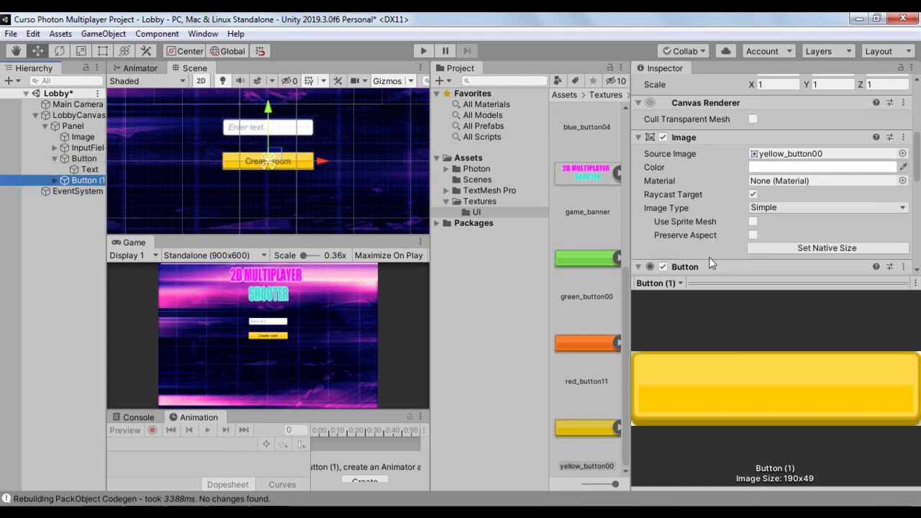
mouse_move(624, 326)
left_mouse_down()
mouse_move(625, 252)
mouse_move(810, 159)
left_mouse_up()
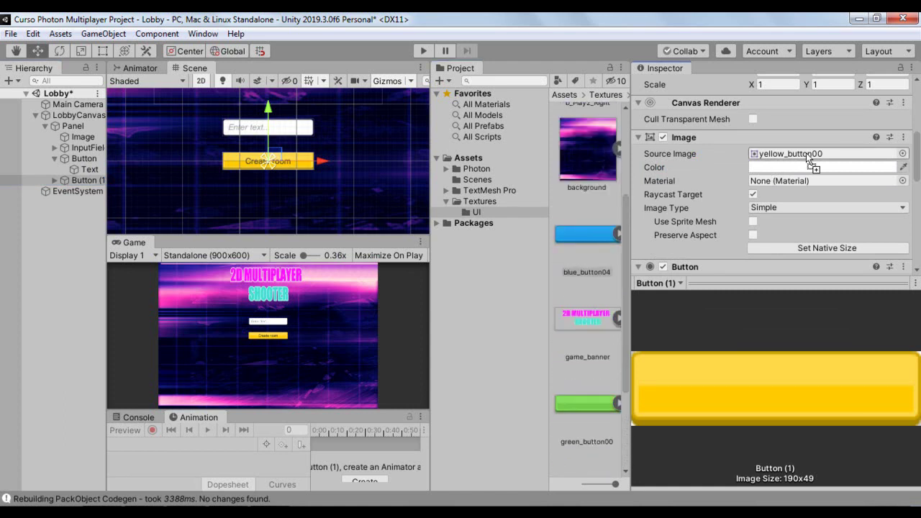
left_click_drag(807, 156, 808, 156)
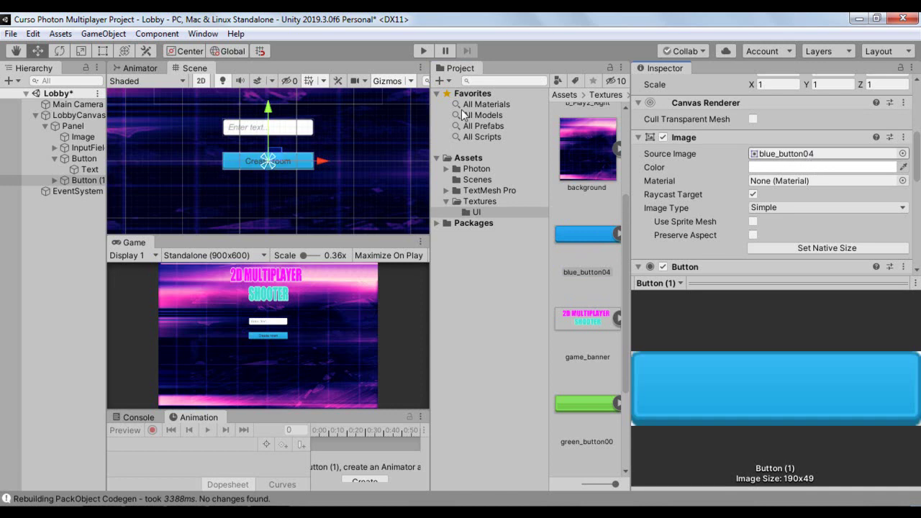
Step: Move the blue Button (1) below the yellow button and relabel it 'Choose Characters'
left_click_drag(269, 109, 271, 165)
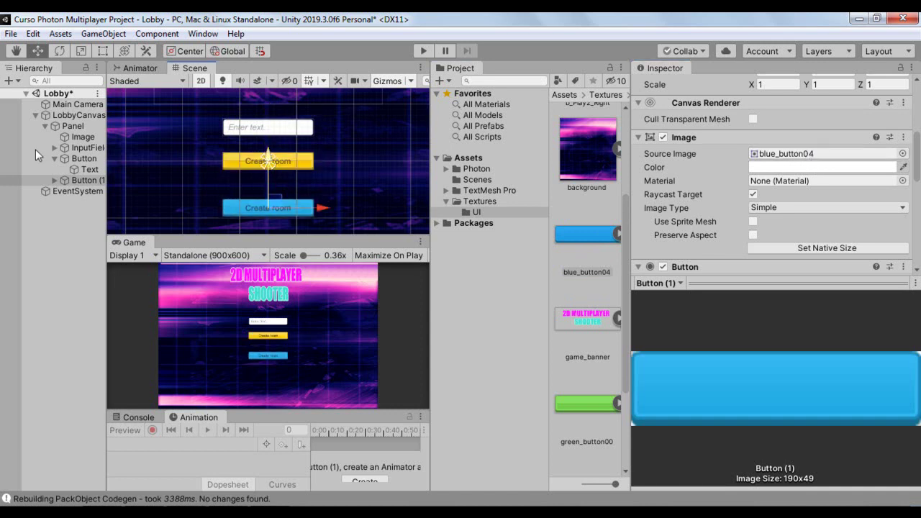
left_click(52, 180)
left_click(79, 191)
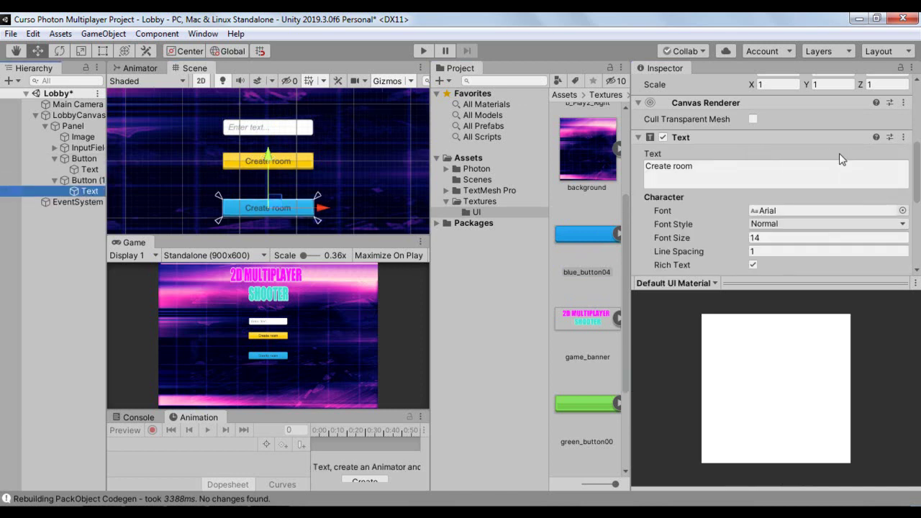
left_click(752, 174)
left_click(753, 174)
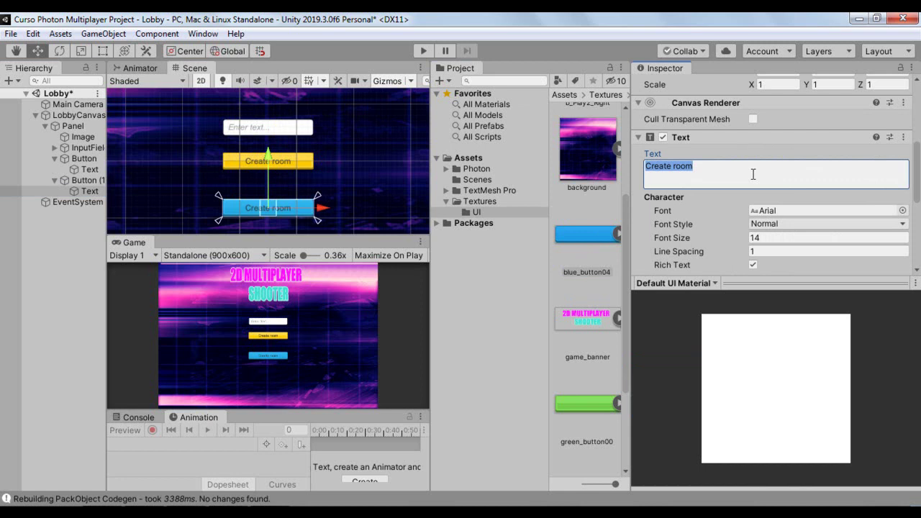
type("Ch")
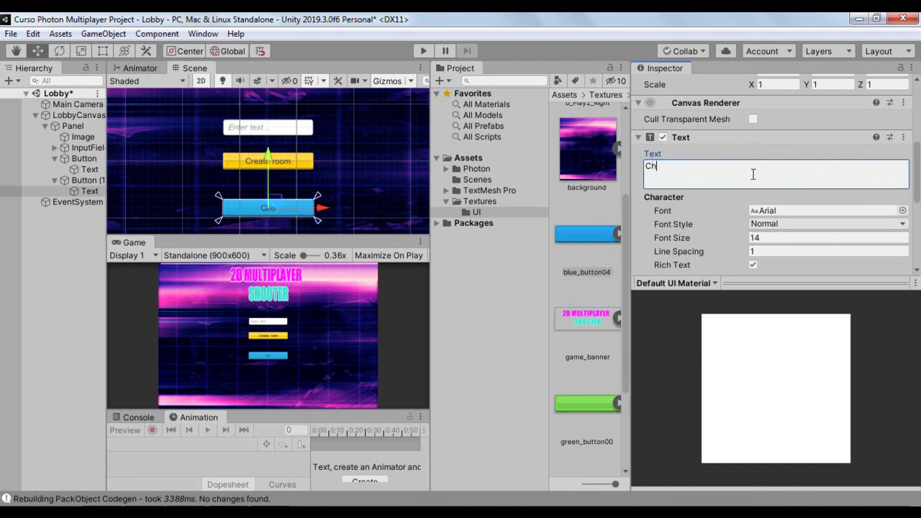
type("oose Characters")
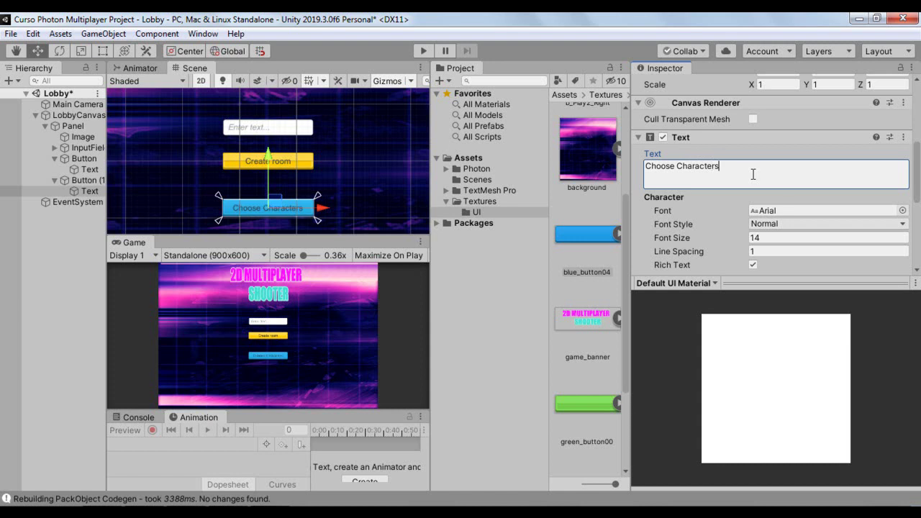
left_click(91, 182)
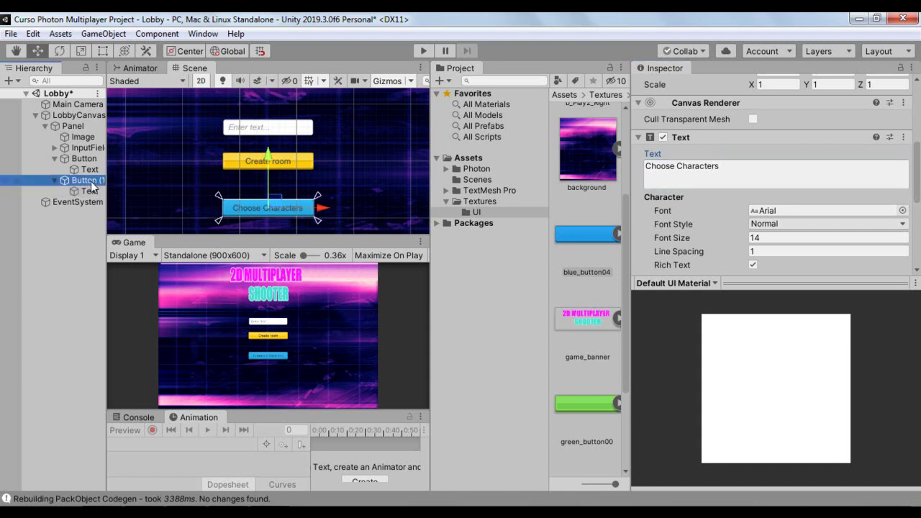
Step: Duplicate the Choose Characters button, move the copy below it, and apply the green_button00 sprite
key("ctrl+d")
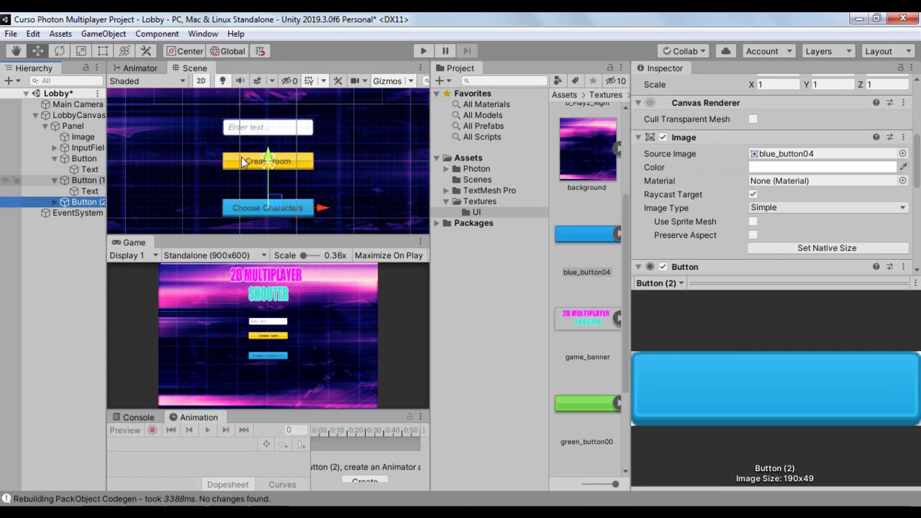
left_click_drag(268, 154, 267, 199)
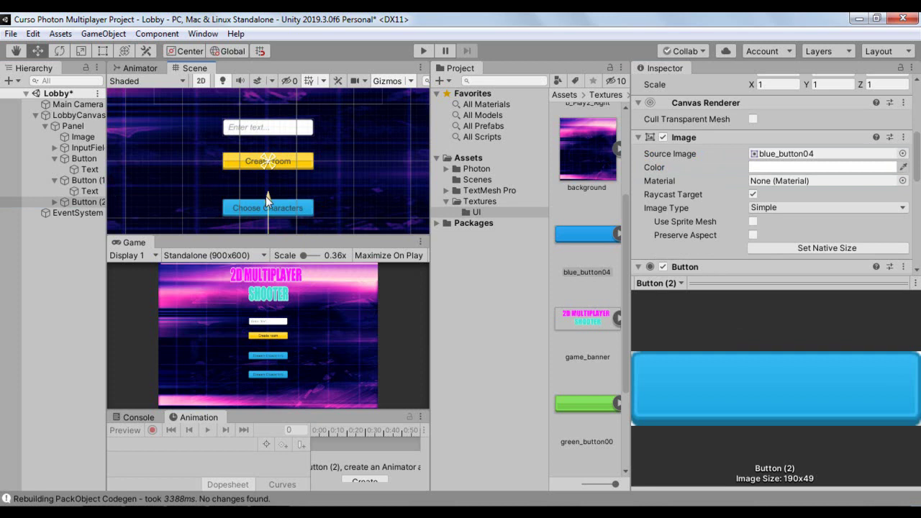
left_click(592, 407)
left_click_drag(804, 165, 798, 156)
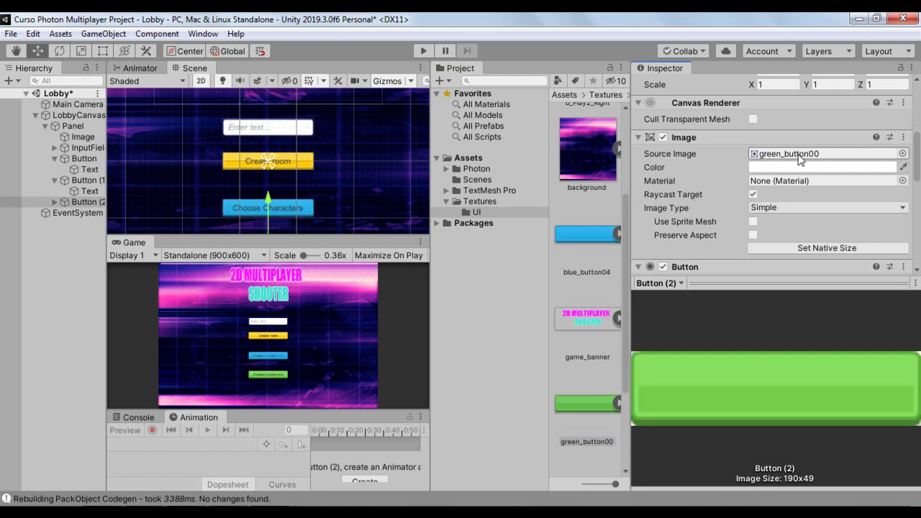
Step: Change Button (2)'s Text child label to 'Find Rooms'
left_click(72, 202)
left_click(54, 202)
left_click(80, 213)
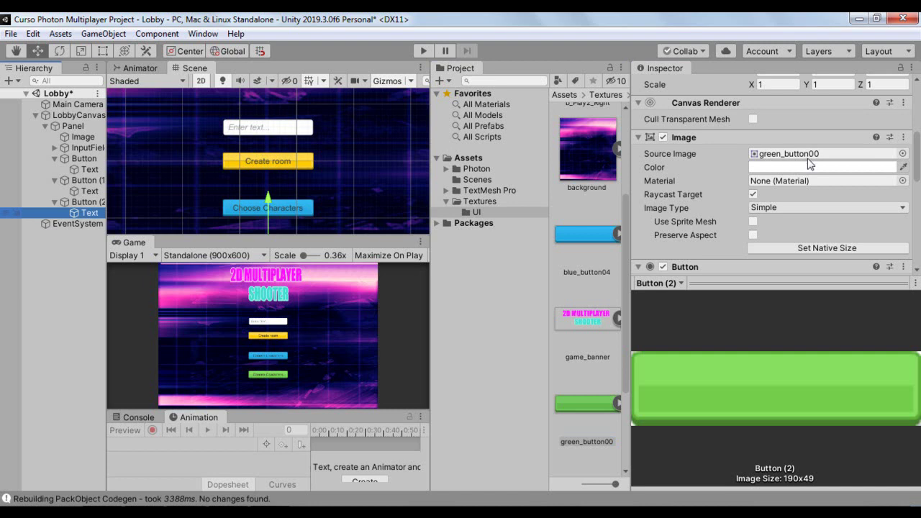
left_click(840, 167)
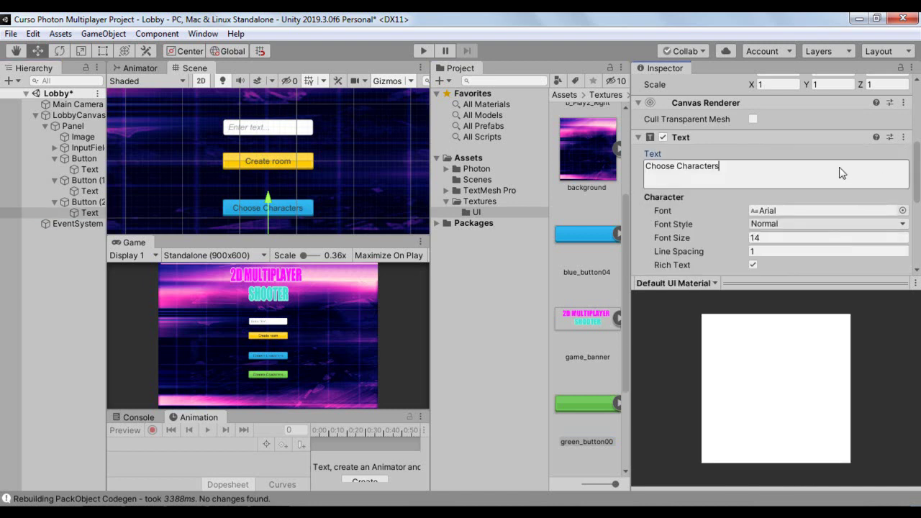
type("Find Rooms")
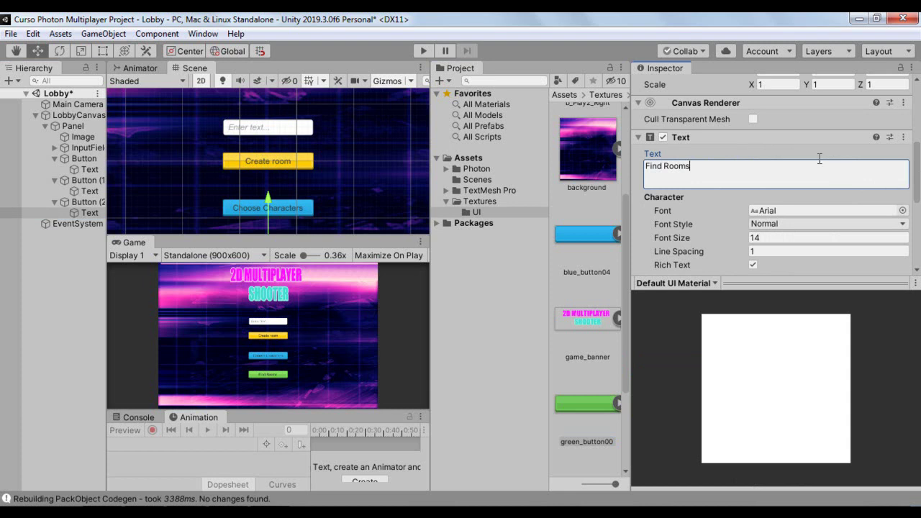
left_click(54, 203)
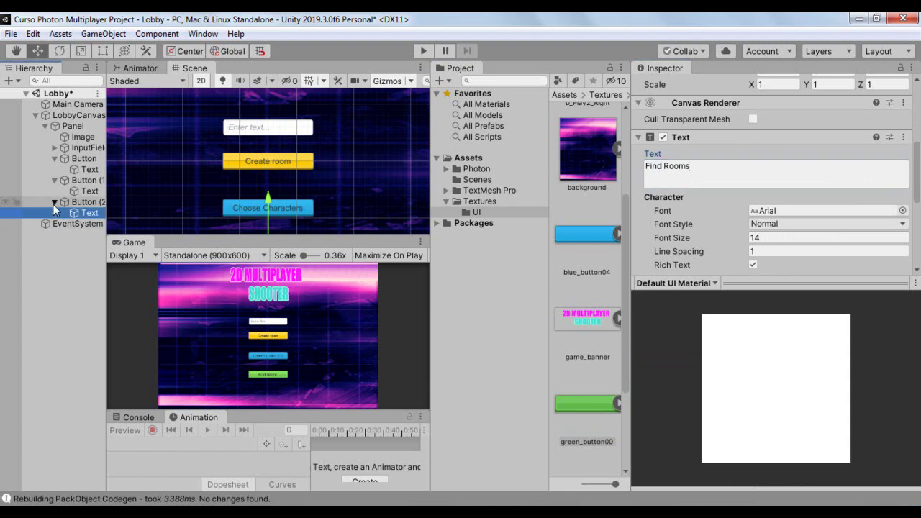
Step: Duplicate the name InputField and place InputField (1) below the Find Rooms button
left_click(80, 148)
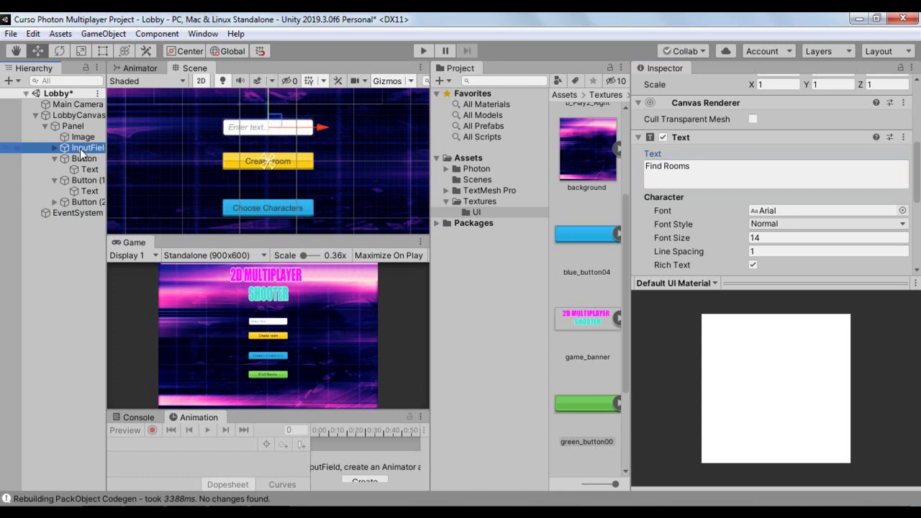
key("ctrl+d")
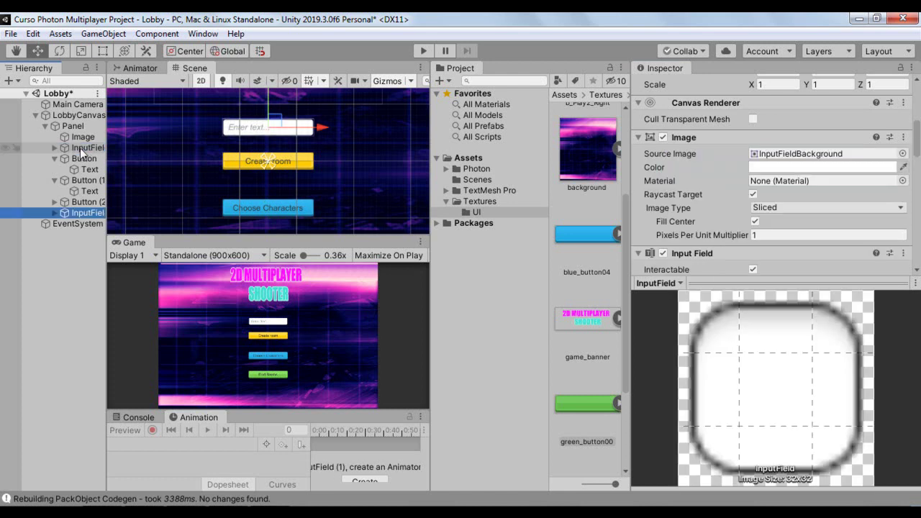
left_click_drag(273, 135, 280, 291)
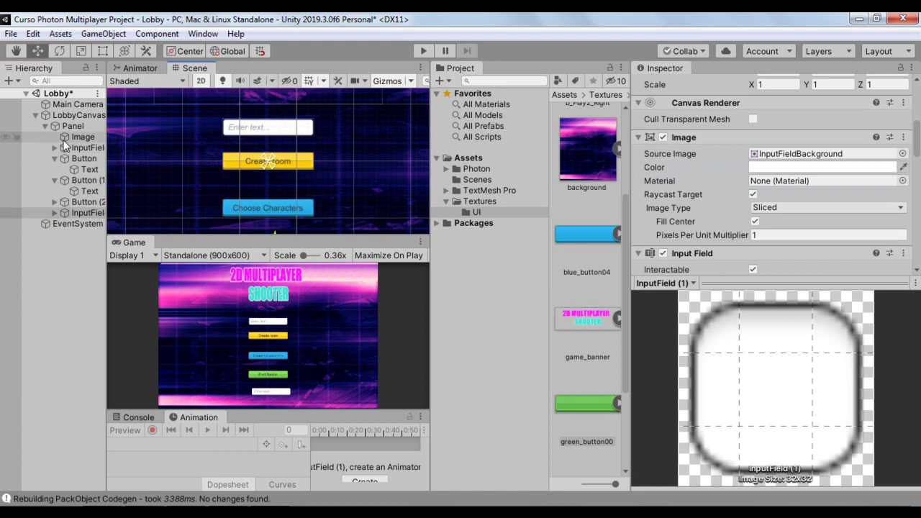
left_click(79, 125)
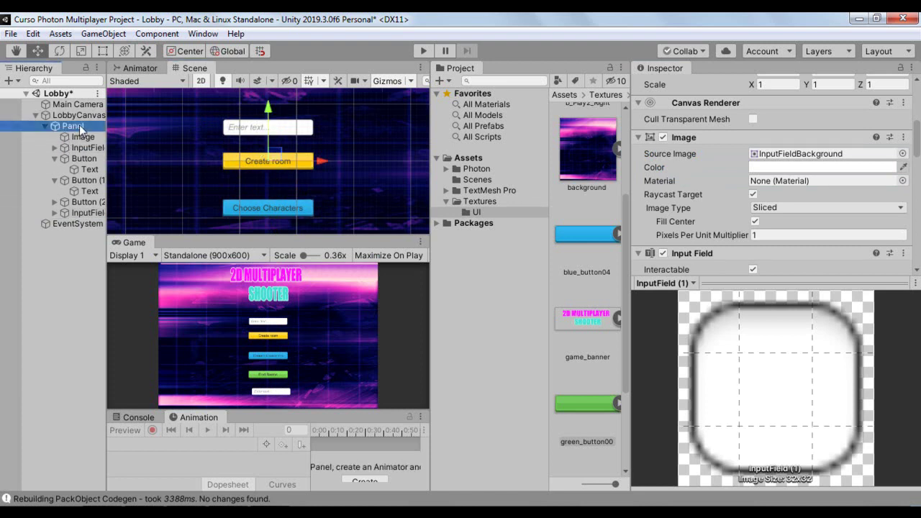
Step: Add a new UI Button as a child of the Panel
right_click(80, 124)
mouse_move(127, 375)
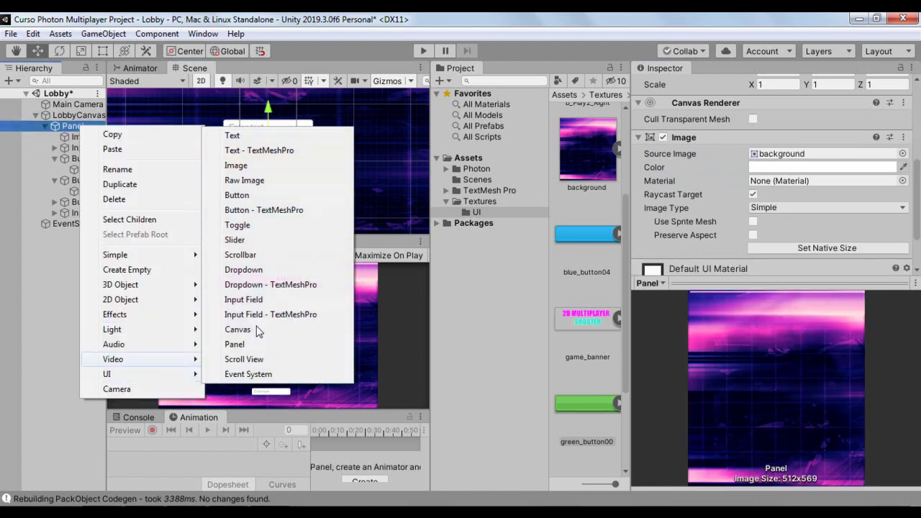
left_click(242, 195)
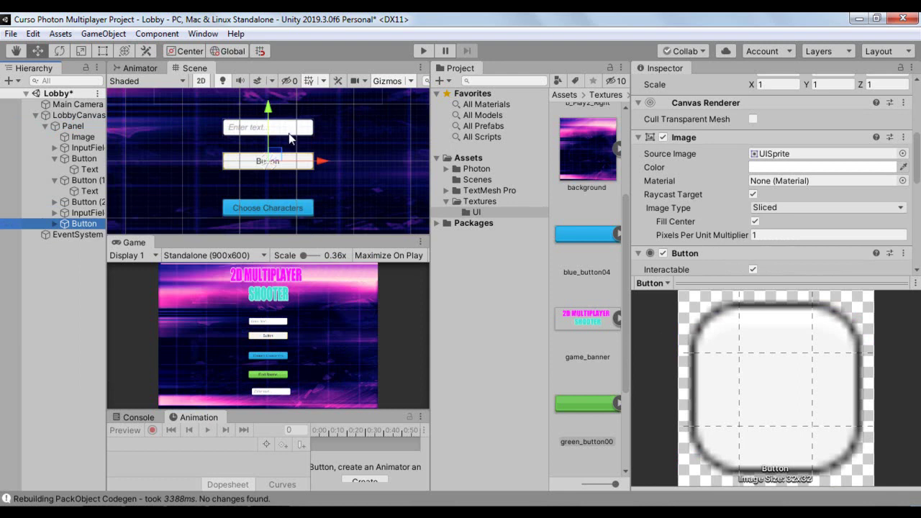
Step: Position the new button right of the bottom input field, at Pos X 192, Y -230
scroll(288, 133, "down", 1)
scroll(289, 133, "down", 1)
scroll(288, 133, "down", 2)
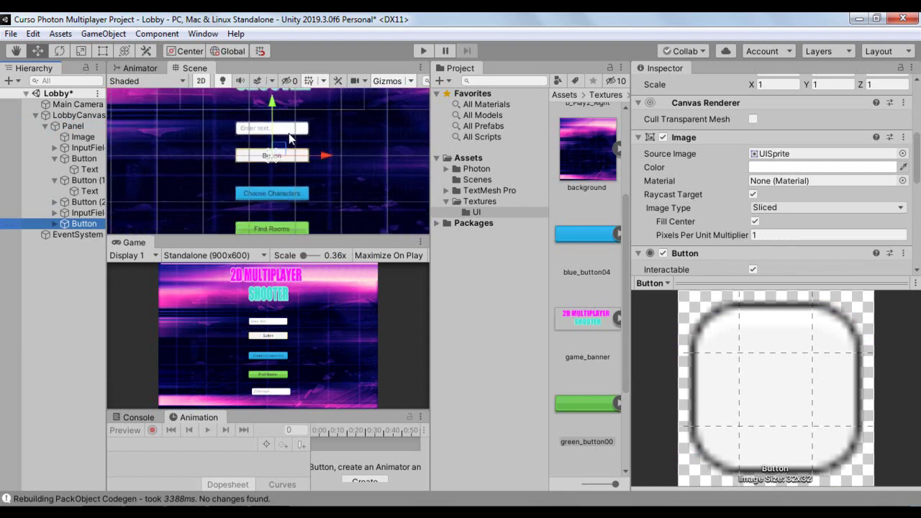
scroll(289, 133, "down", 2)
scroll(288, 136, "down", 1)
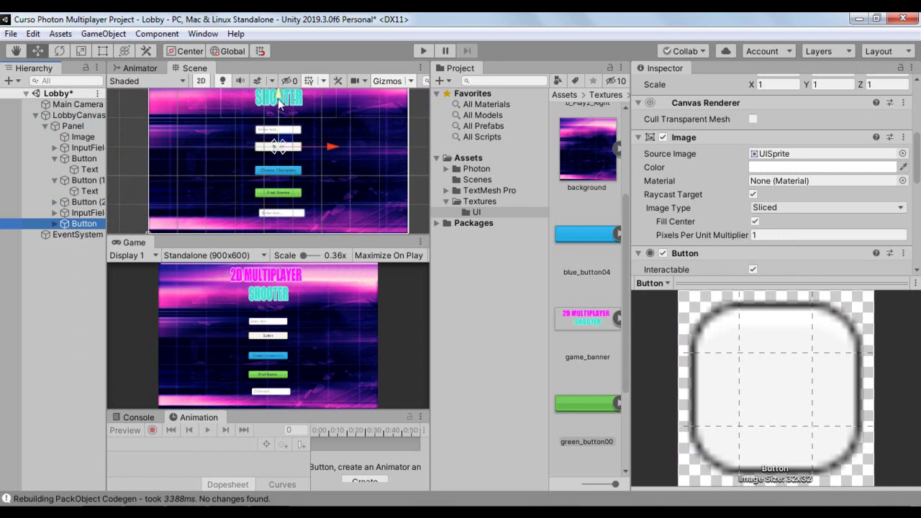
left_click_drag(280, 110, 279, 188)
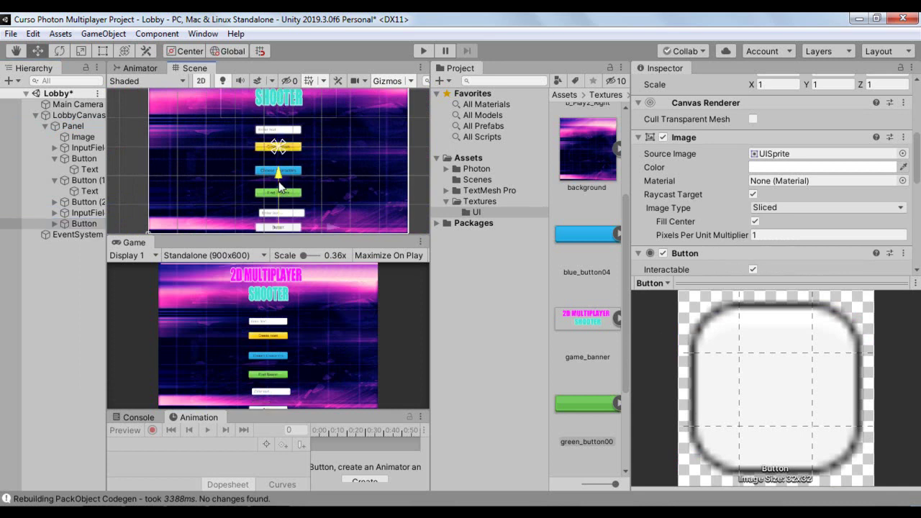
left_click_drag(332, 224, 384, 217)
left_click_drag(335, 177, 331, 169)
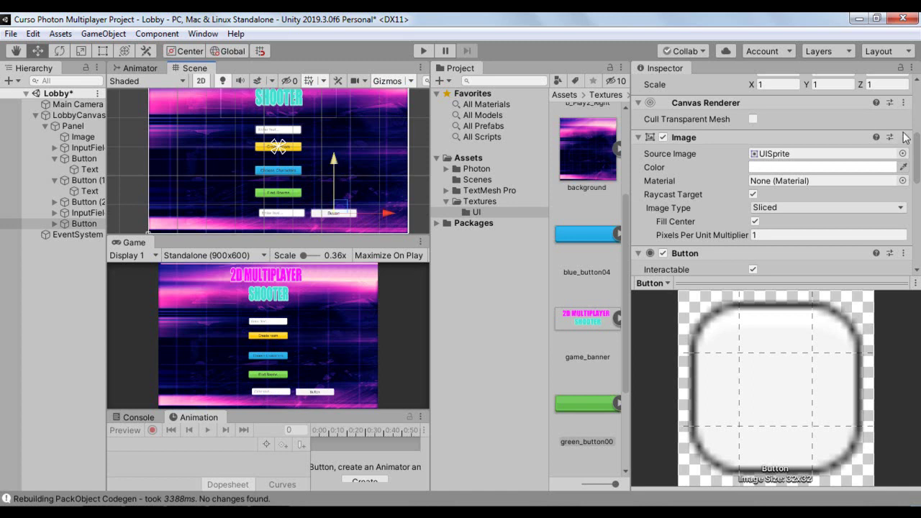
left_click_drag(917, 155, 915, 100)
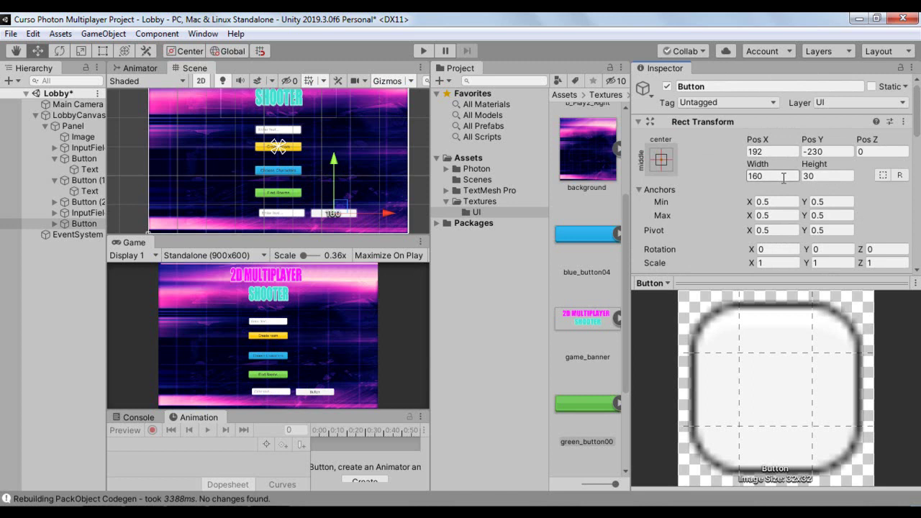
Step: Set the new button's Rect Transform Width and Height to 50
left_click(784, 176)
type("50")
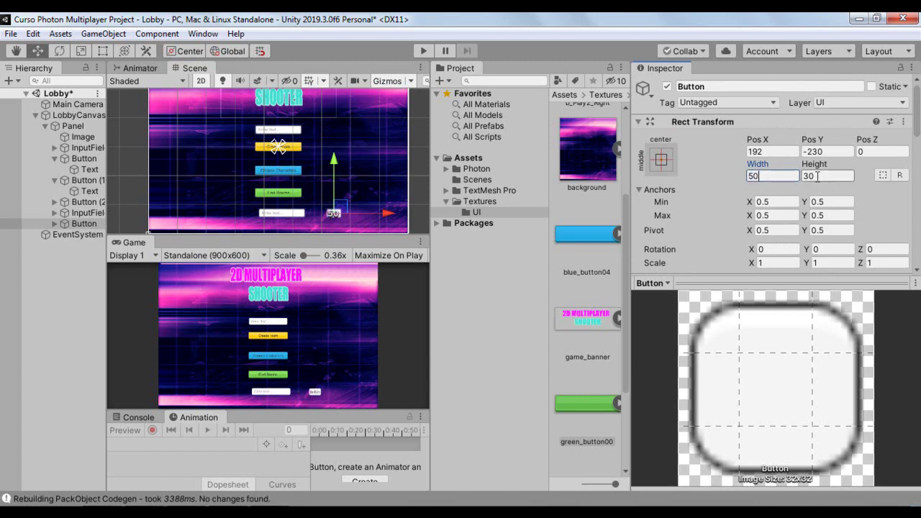
left_click(817, 176)
type("50")
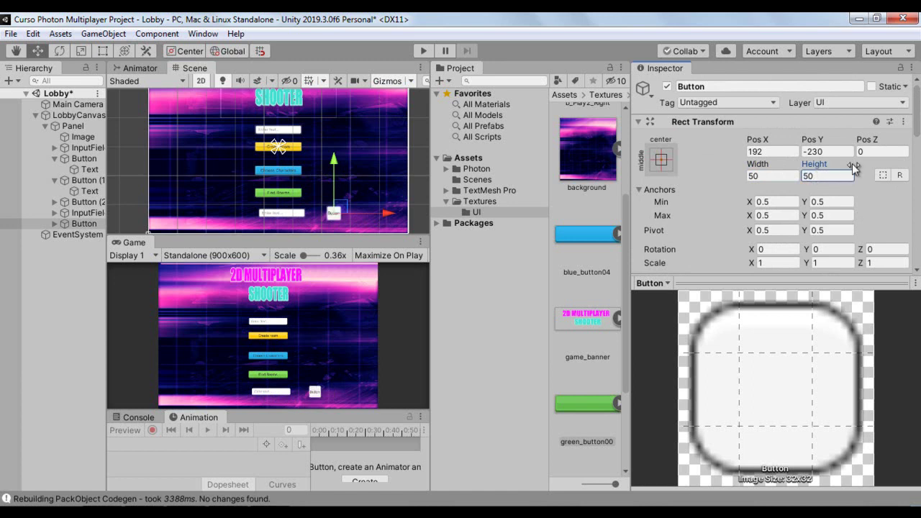
key("Return")
scroll(918, 187, "down", 3)
scroll(919, 189, "down", 3)
scroll(919, 190, "down", 2)
scroll(919, 191, "up", 1)
scroll(918, 190, "up", 2)
scroll(918, 190, "up", 1)
scroll(917, 188, "up", 1)
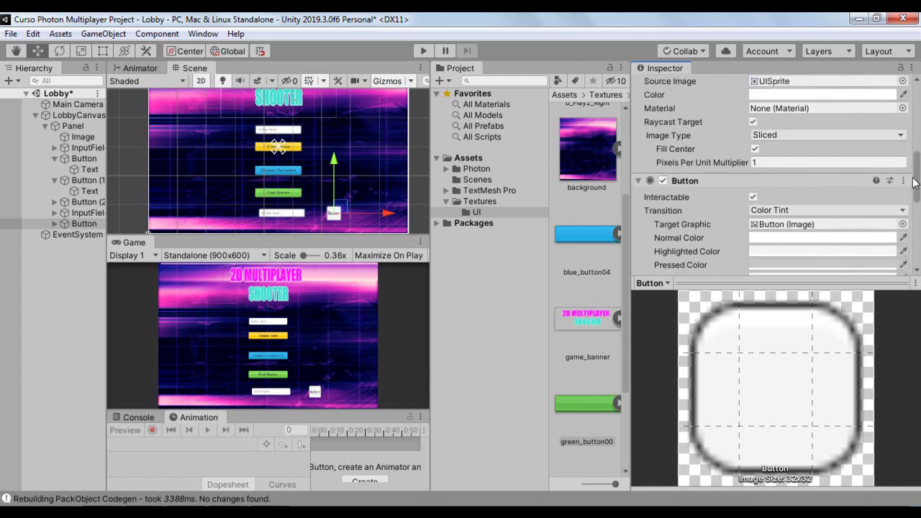
Step: Set the square button's Source Image to the b_Play2_Left arrow sprite
scroll(915, 183, "up", 1)
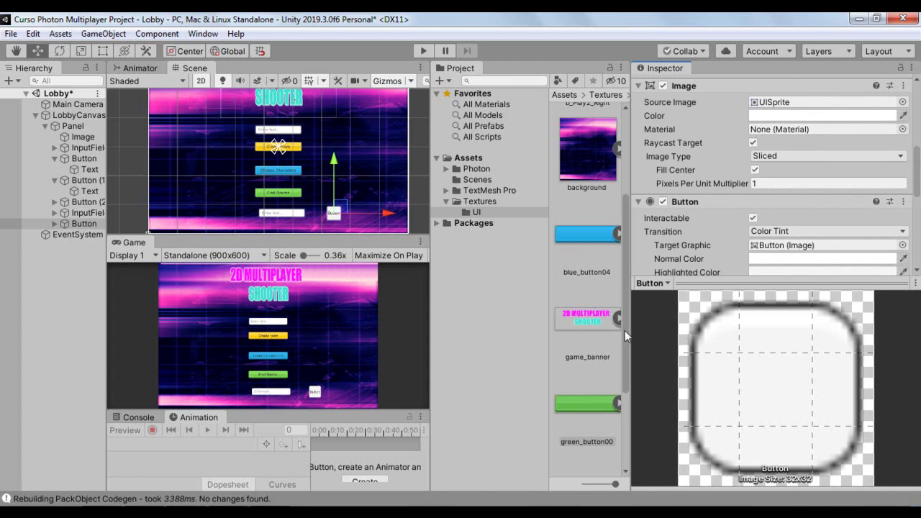
left_click_drag(625, 330, 621, 246)
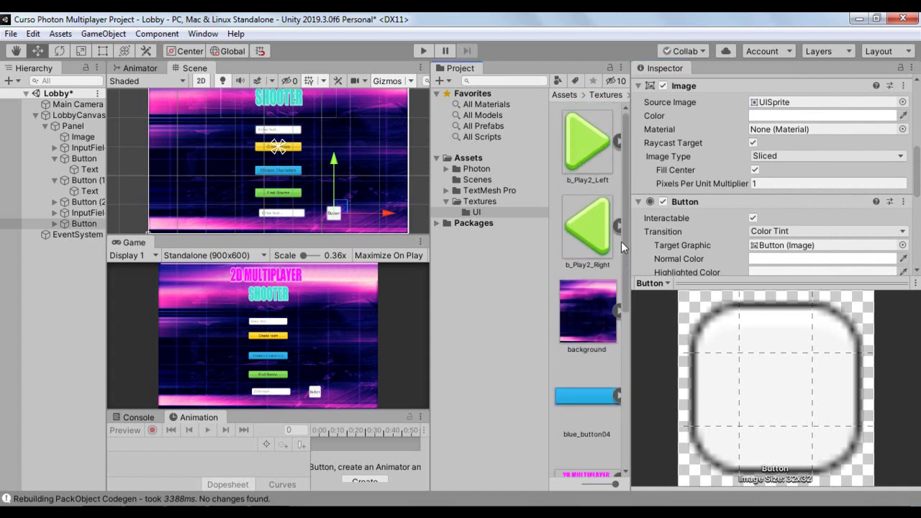
left_click(585, 173)
left_click_drag(689, 127, 784, 106)
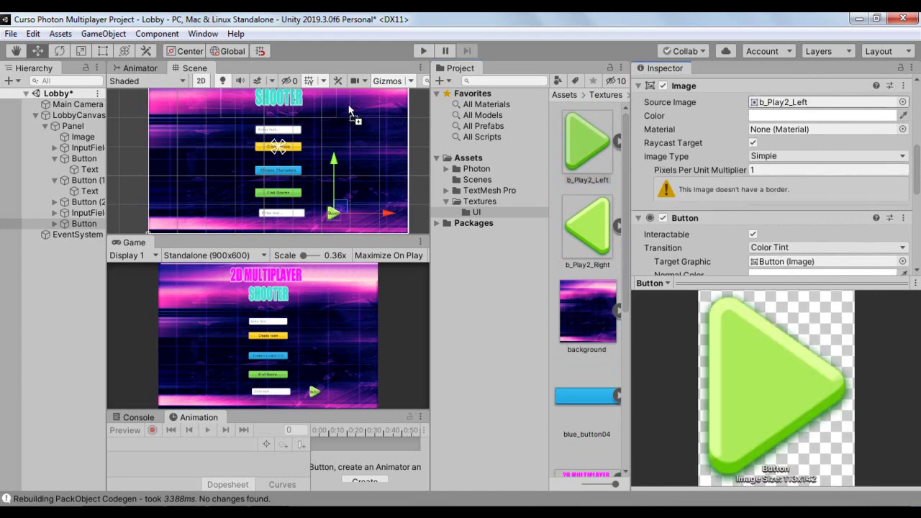
Step: Delete the button's Text child and nudge it left to Pos X 145
left_click(55, 224)
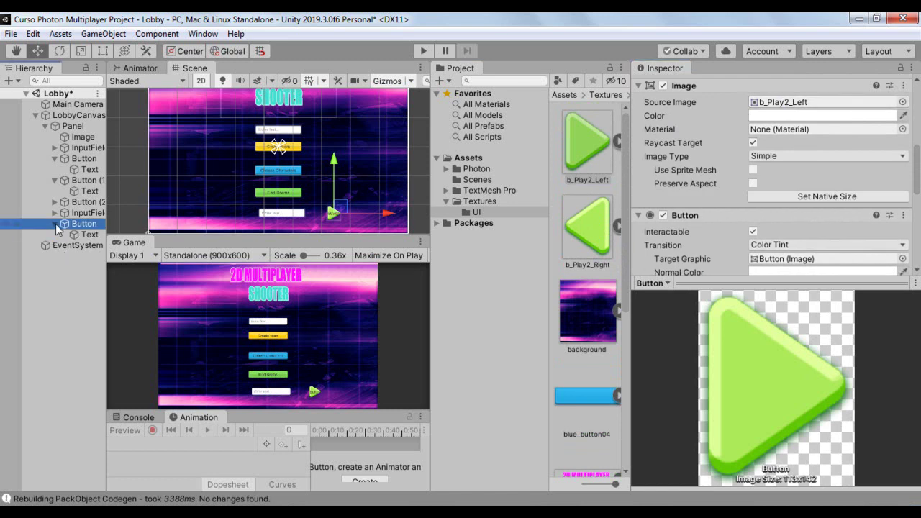
left_click(80, 234)
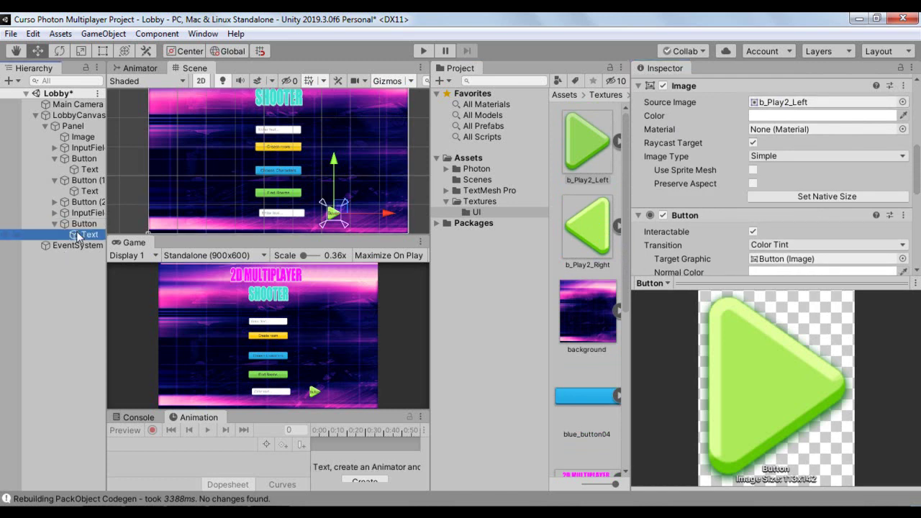
key("Delete")
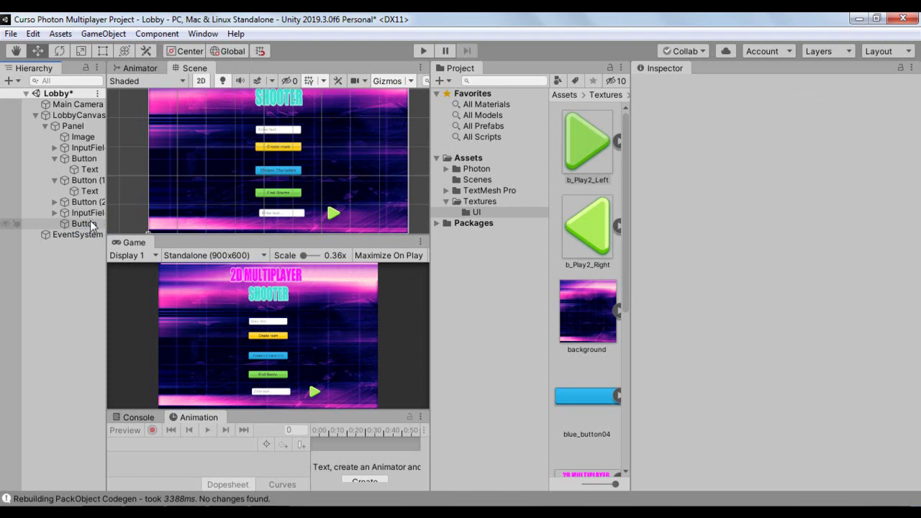
left_click(91, 224)
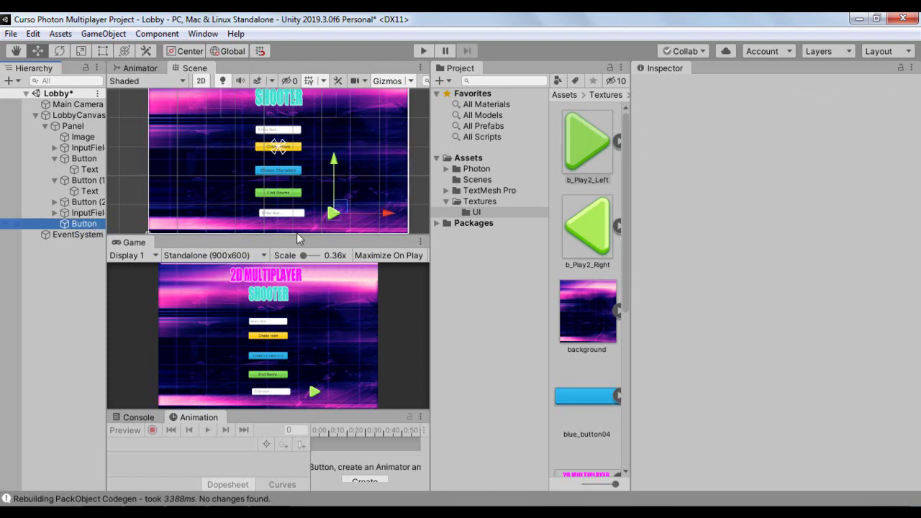
left_click_drag(381, 210, 360, 220)
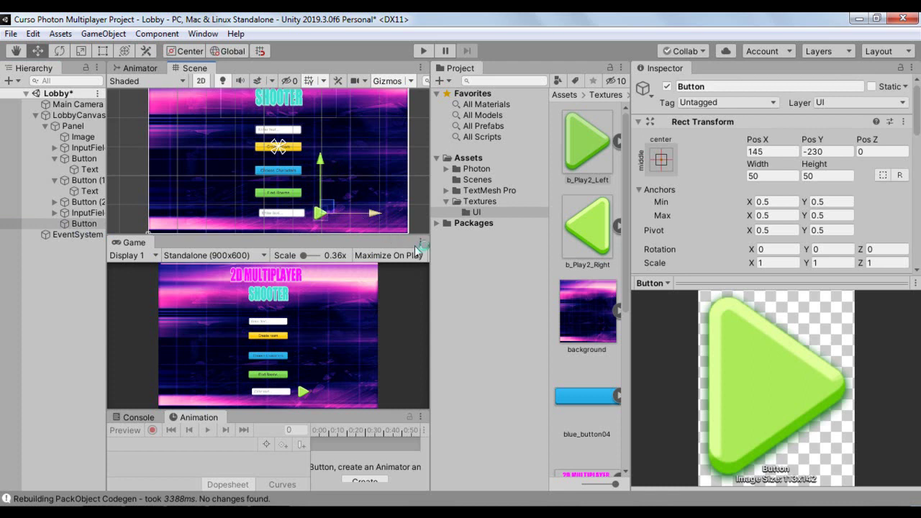